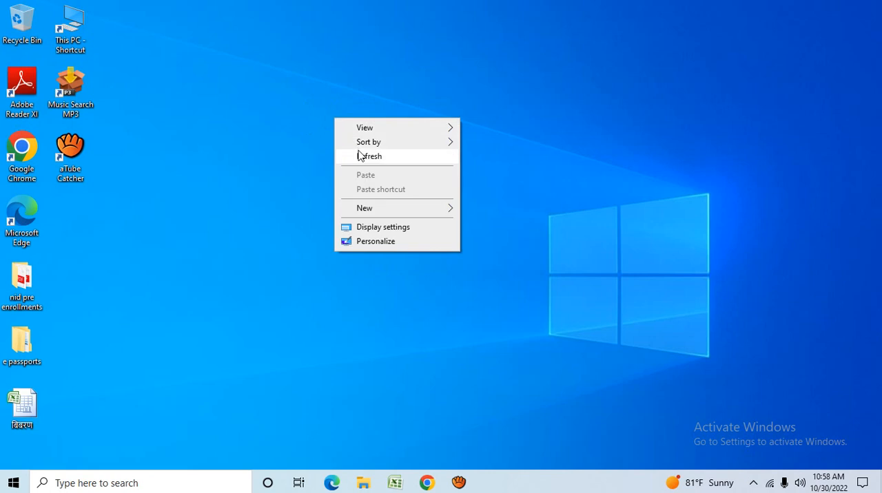
{"action": "right_click", "coordinate": [355, 142]}
{"action": "left_click", "coordinate": [408, 180]}
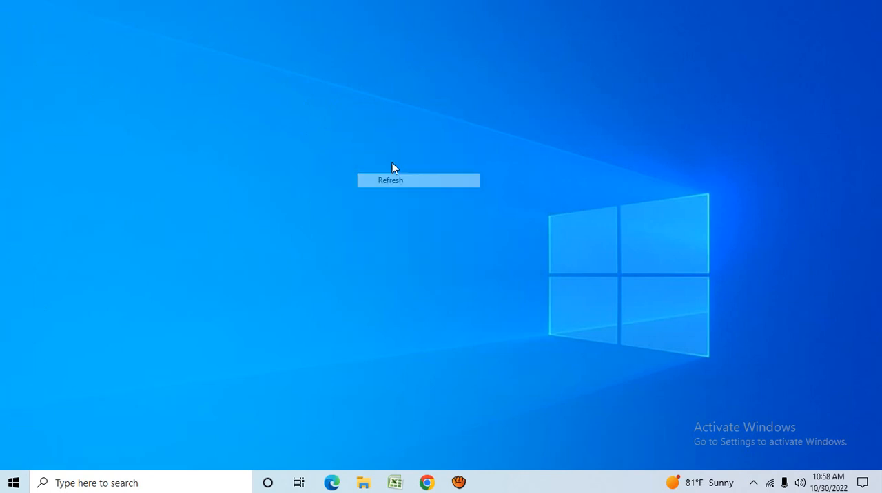
{"action": "right_click", "coordinate": [391, 162]}
{"action": "left_click", "coordinate": [428, 199]}
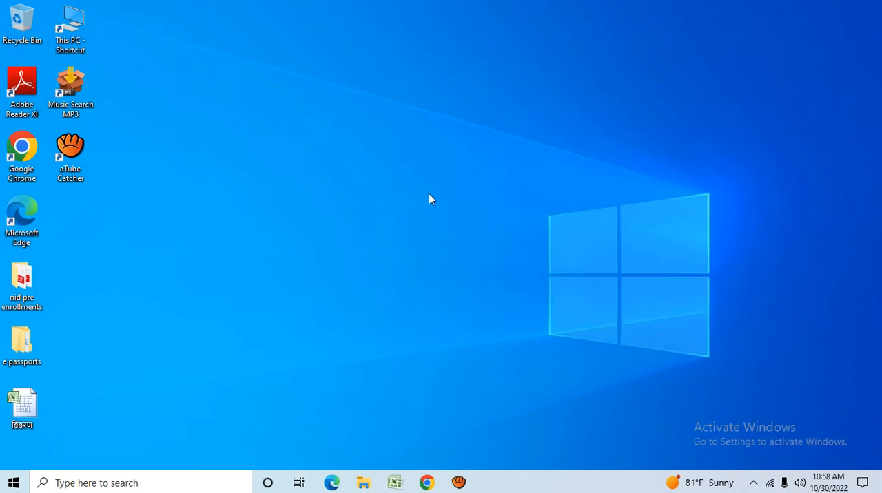
{"action": "right_click", "coordinate": [304, 61]}
{"action": "left_click", "coordinate": [329, 100]}
{"action": "right_click", "coordinate": [329, 103]}
{"action": "left_click", "coordinate": [355, 142]}
{"action": "right_click", "coordinate": [329, 92]}
{"action": "left_click", "coordinate": [375, 132]}
{"action": "right_click", "coordinate": [339, 100]}
{"action": "left_click", "coordinate": [376, 140]}
{"action": "right_click", "coordinate": [333, 107]}
{"action": "left_click", "coordinate": [362, 144]}
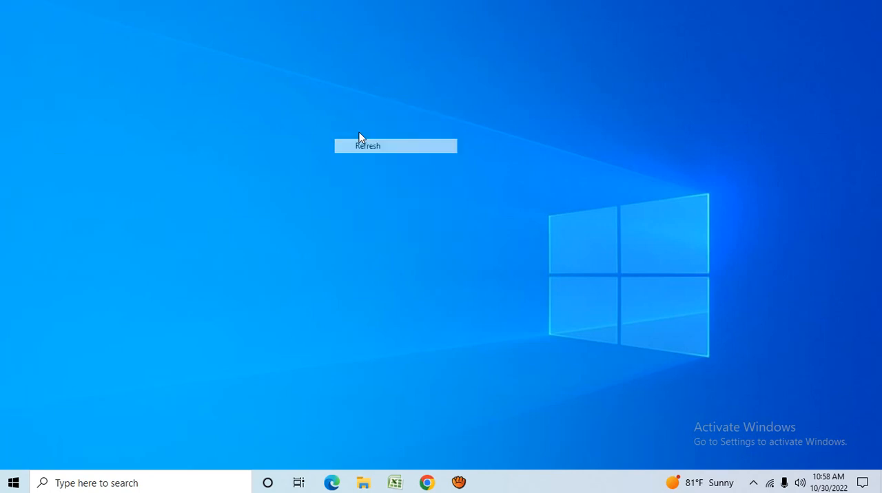
{"action": "right_click", "coordinate": [358, 130]}
{"action": "left_click", "coordinate": [396, 172]}
{"action": "right_click", "coordinate": [362, 114]}
{"action": "left_click", "coordinate": [401, 154]}
{"action": "right_click", "coordinate": [381, 138]}
{"action": "left_click", "coordinate": [413, 172]}
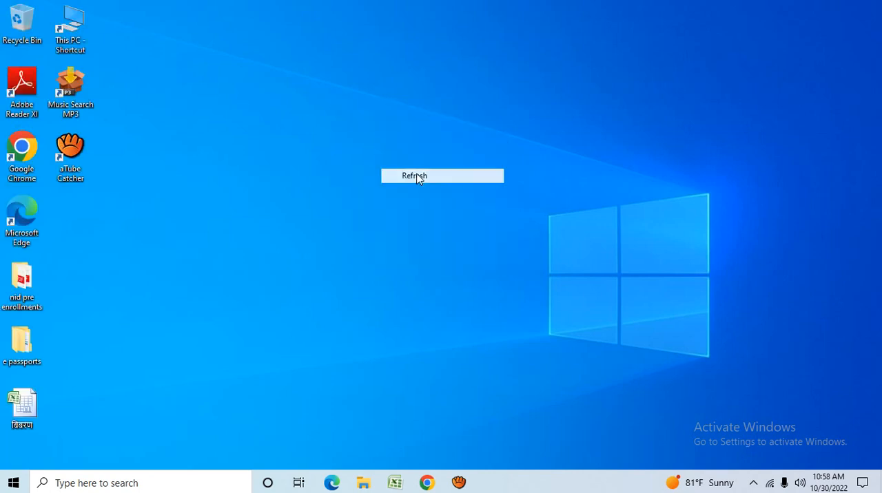
{"action": "right_click", "coordinate": [378, 139]}
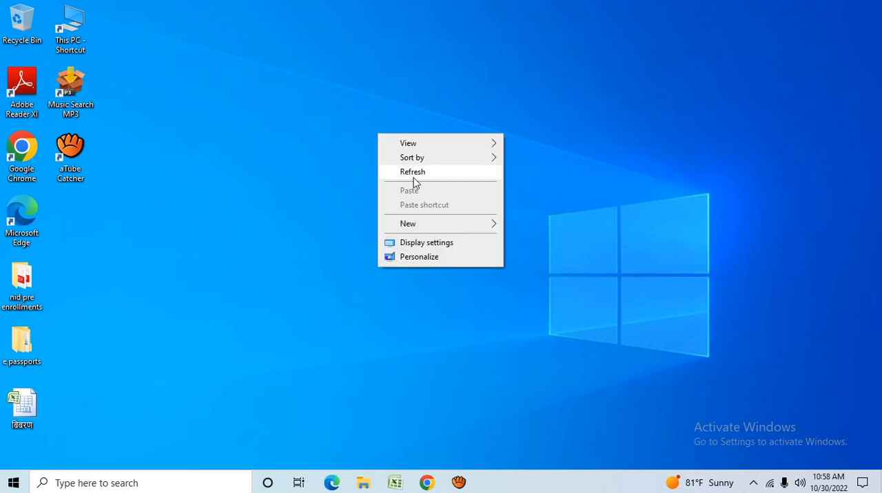
{"action": "left_click", "coordinate": [414, 174]}
{"action": "right_click", "coordinate": [315, 105]}
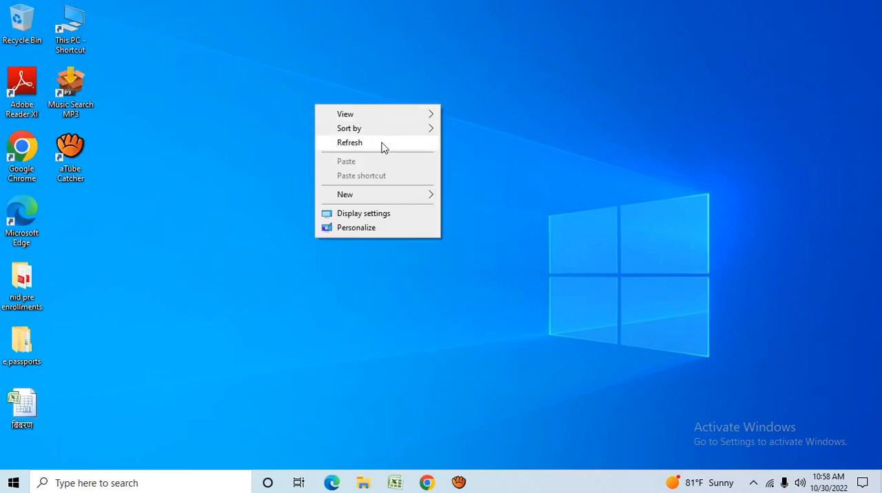
{"action": "left_click", "coordinate": [381, 146]}
{"action": "right_click", "coordinate": [373, 137]}
{"action": "left_click", "coordinate": [397, 174]}
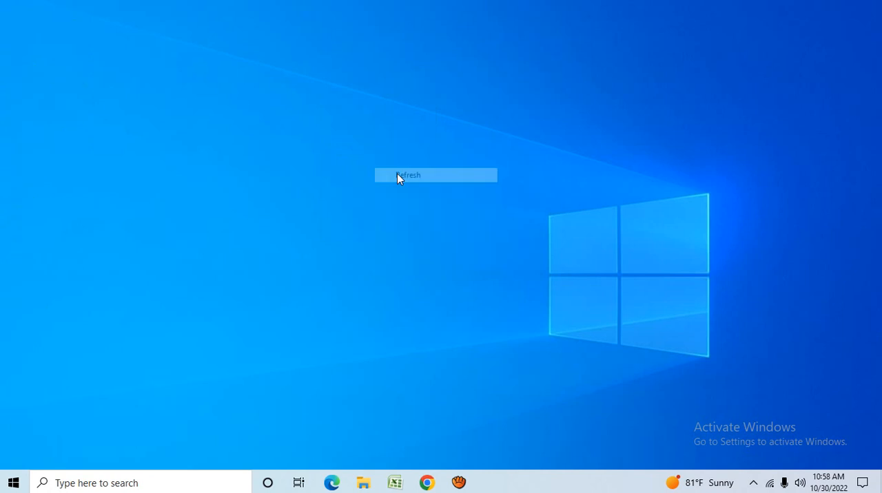
{"action": "right_click", "coordinate": [347, 100]}
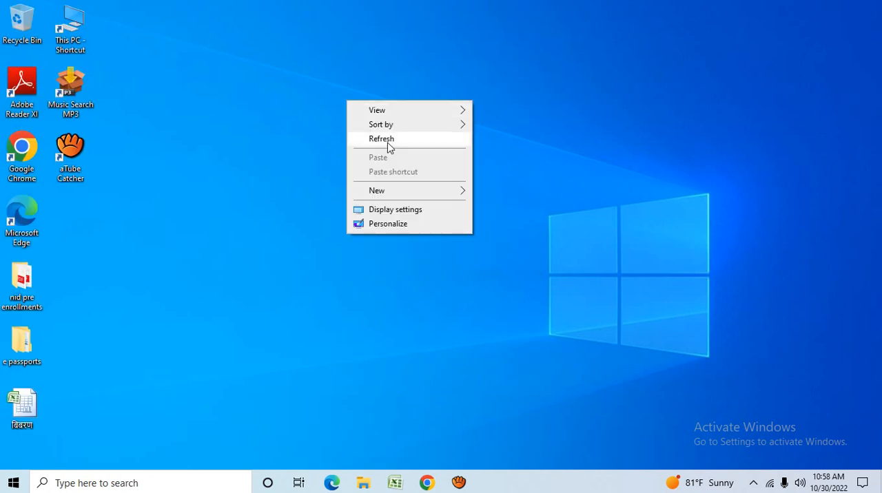
{"action": "left_click", "coordinate": [383, 141]}
{"action": "right_click", "coordinate": [378, 66]}
{"action": "left_click", "coordinate": [432, 107]}
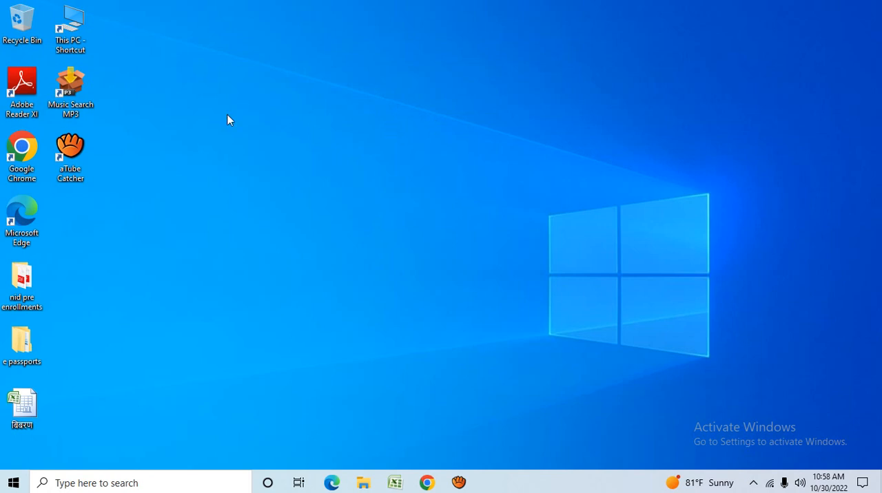
{"action": "right_click", "coordinate": [279, 139]}
{"action": "left_click", "coordinate": [317, 174]}
{"action": "right_click", "coordinate": [317, 171]}
{"action": "left_click", "coordinate": [346, 207]}
{"action": "right_click", "coordinate": [317, 126]}
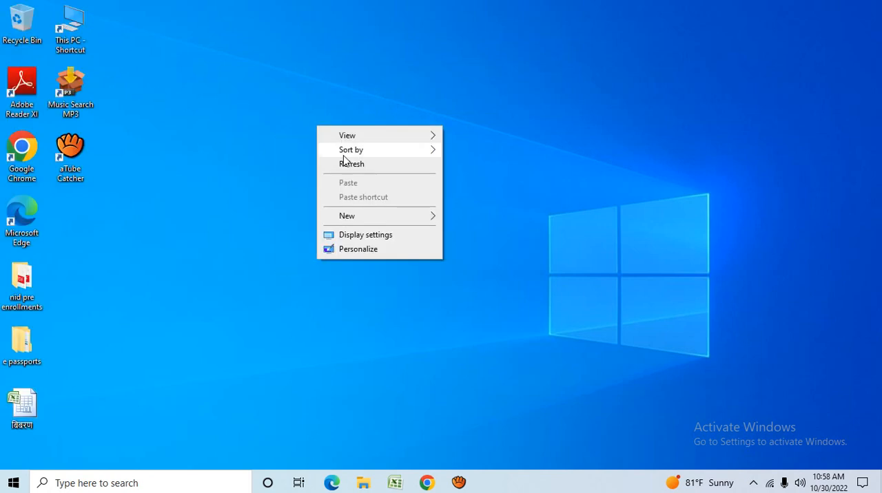
{"action": "left_click", "coordinate": [348, 165]}
{"action": "right_click", "coordinate": [344, 155]}
{"action": "left_click", "coordinate": [366, 193]}
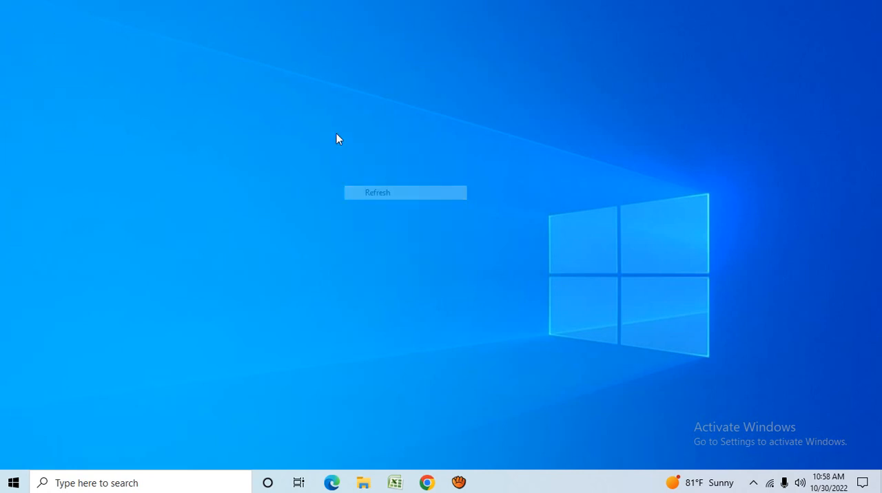
{"action": "right_click", "coordinate": [337, 134]}
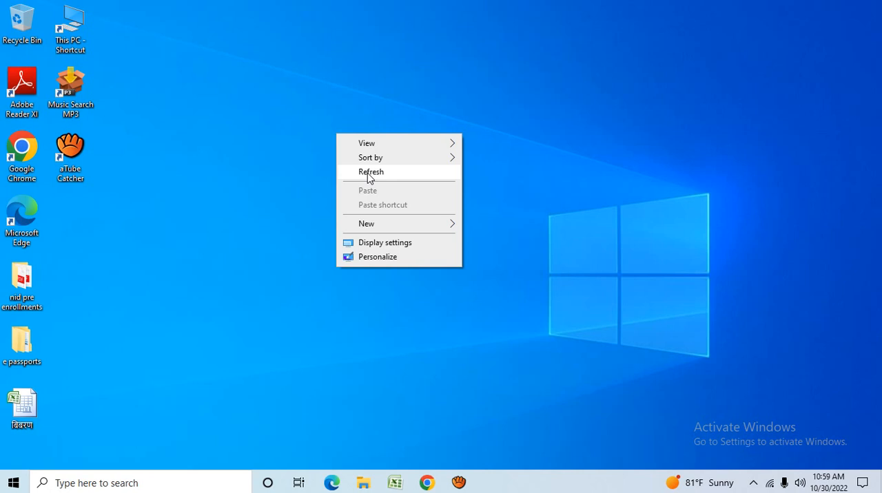
{"action": "left_click", "coordinate": [367, 177]}
{"action": "right_click", "coordinate": [365, 166]}
{"action": "left_click", "coordinate": [405, 207]}
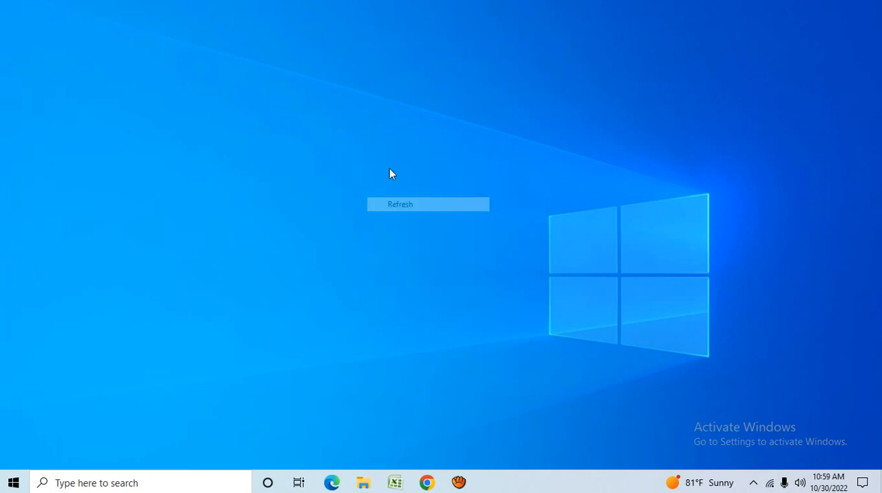
{"action": "right_click", "coordinate": [390, 169]}
{"action": "left_click", "coordinate": [423, 208]}
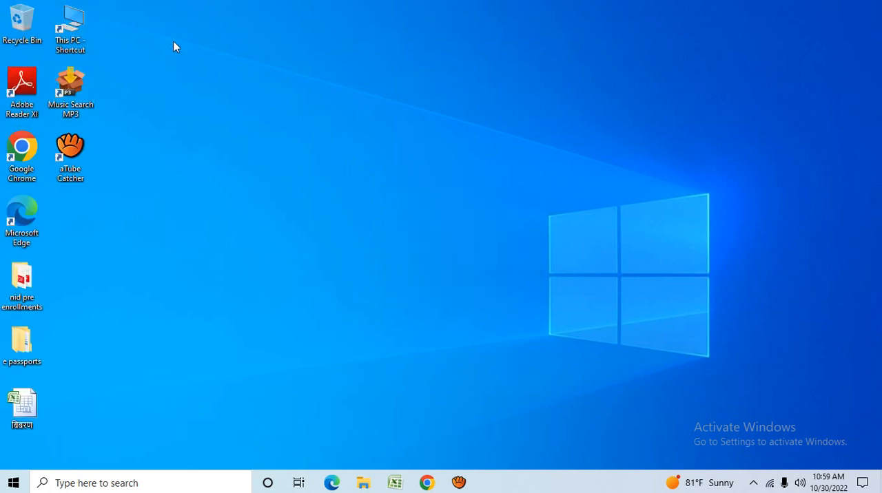
{"action": "left_click_drag", "start_coordinate": [222, 47], "coordinate": [611, 284]}
{"action": "right_click", "coordinate": [223, 48]}
{"action": "left_click", "coordinate": [275, 86]}
{"action": "right_click", "coordinate": [275, 82]}
{"action": "left_click", "coordinate": [331, 118]}
{"action": "right_click", "coordinate": [324, 108]}
{"action": "left_click", "coordinate": [362, 149]}
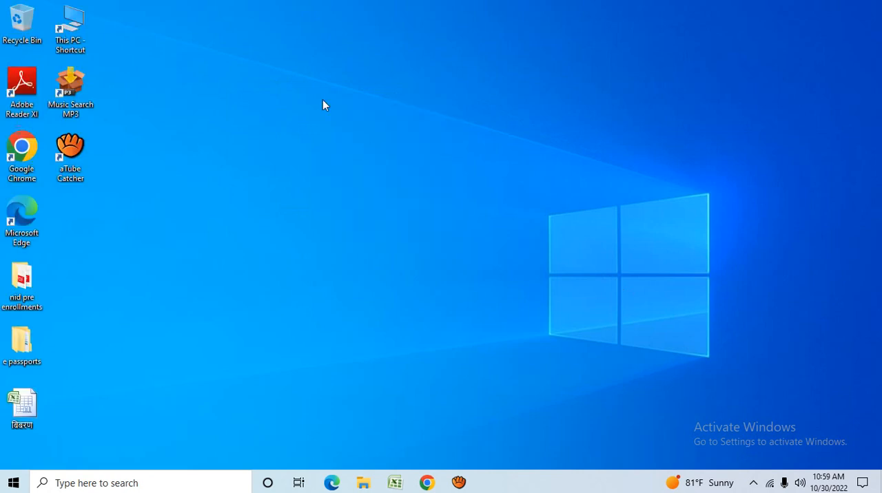
{"action": "right_click", "coordinate": [160, 73]}
{"action": "left_click", "coordinate": [220, 116]}
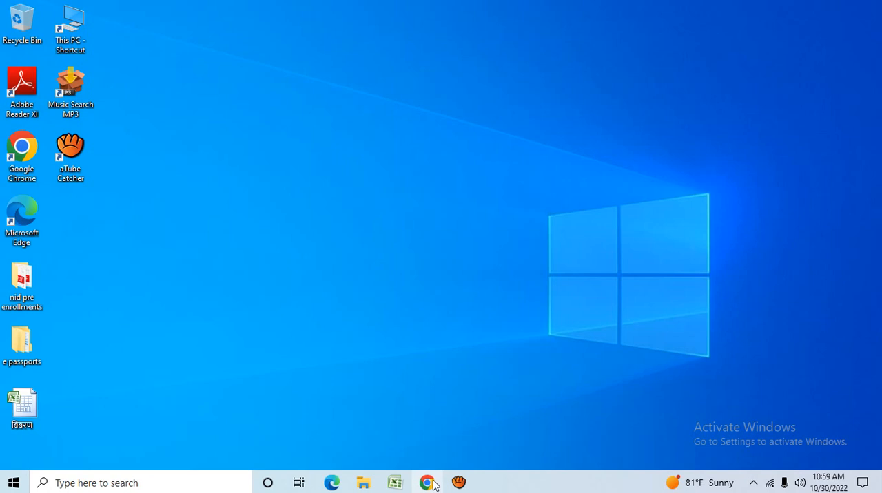
Switch to Google Chrome in a maximized window and open the Person 1 browser profile
{"action": "left_click", "coordinate": [428, 483]}
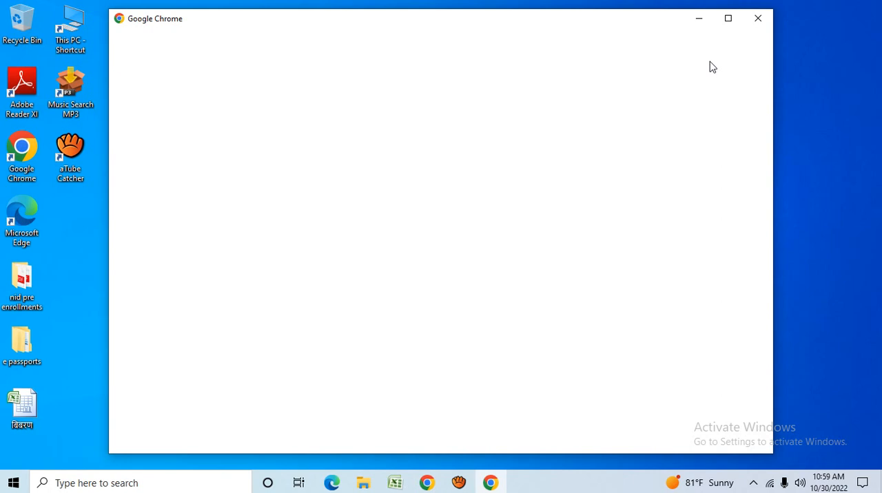
{"action": "left_click", "coordinate": [728, 20]}
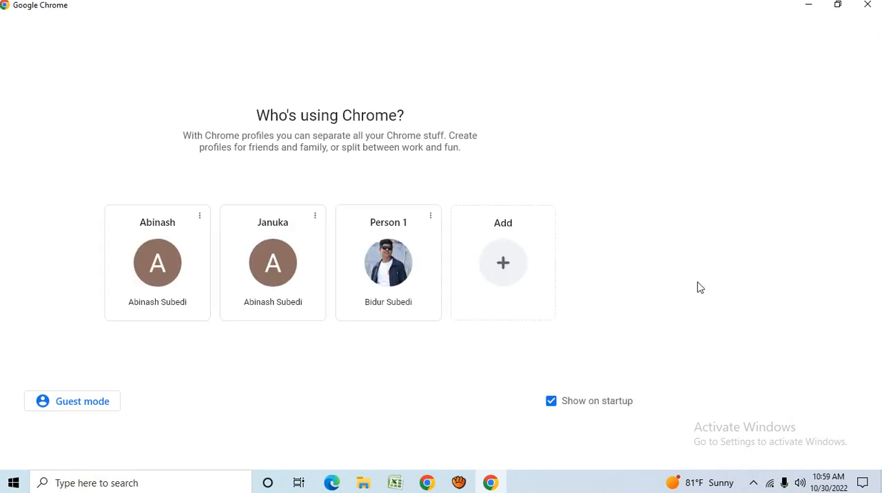
{"action": "left_click", "coordinate": [511, 313]}
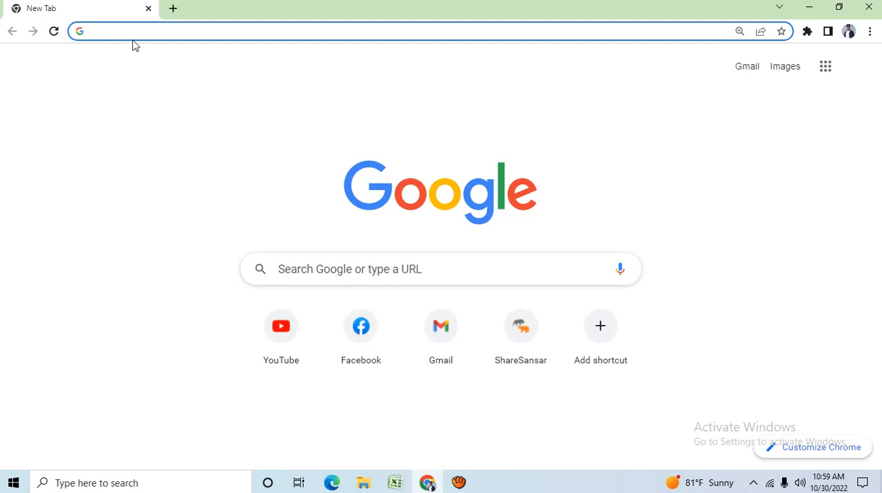
Search Google for "nid pre enrollment" and open the NID Pre-Enrollment site on nidmc.gov.np
{"action": "type", "text": "nid"}
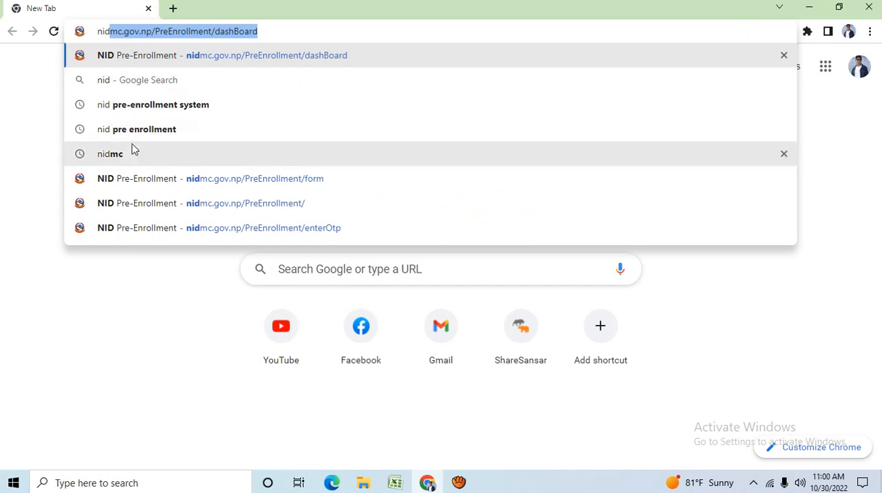
{"action": "left_click", "coordinate": [174, 130]}
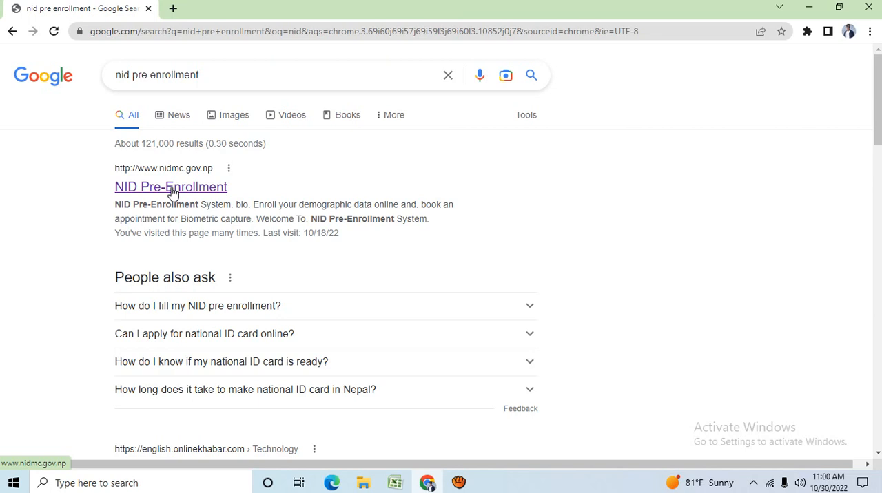
{"action": "left_click", "coordinate": [172, 193]}
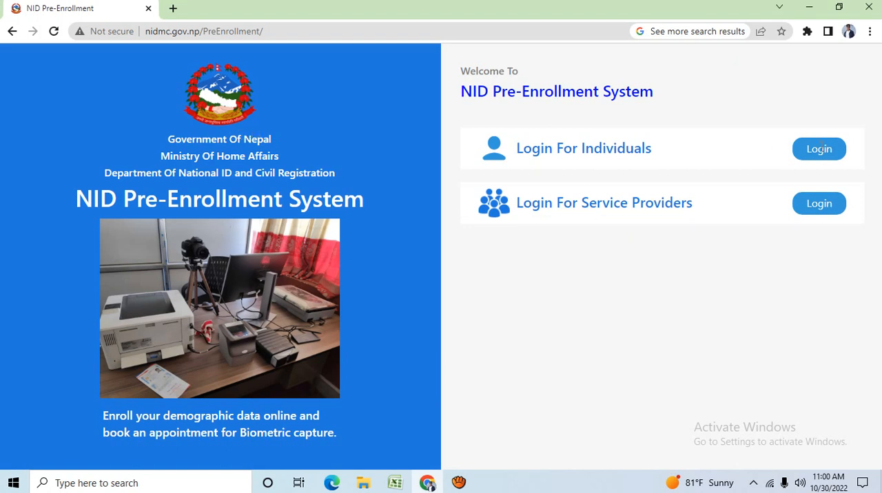
Start the login for individuals and submit the mobile number to request a verification code
{"action": "left_click", "coordinate": [822, 162]}
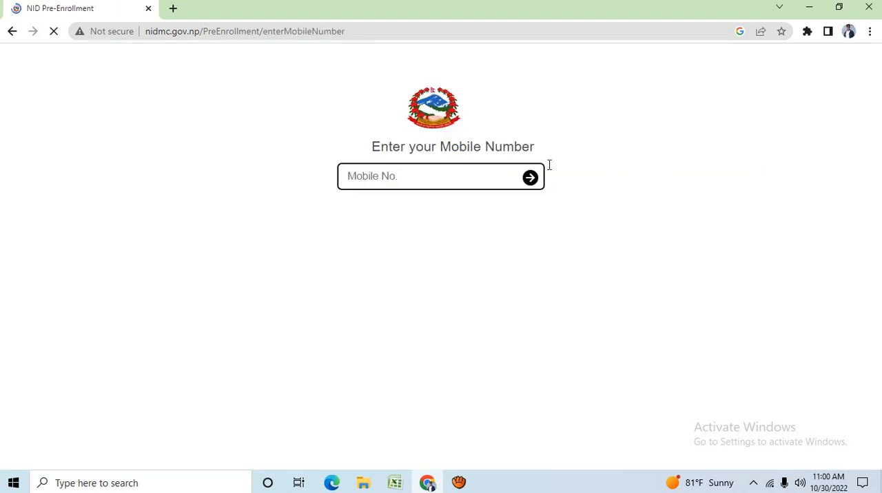
{"action": "type", "text": "98"}
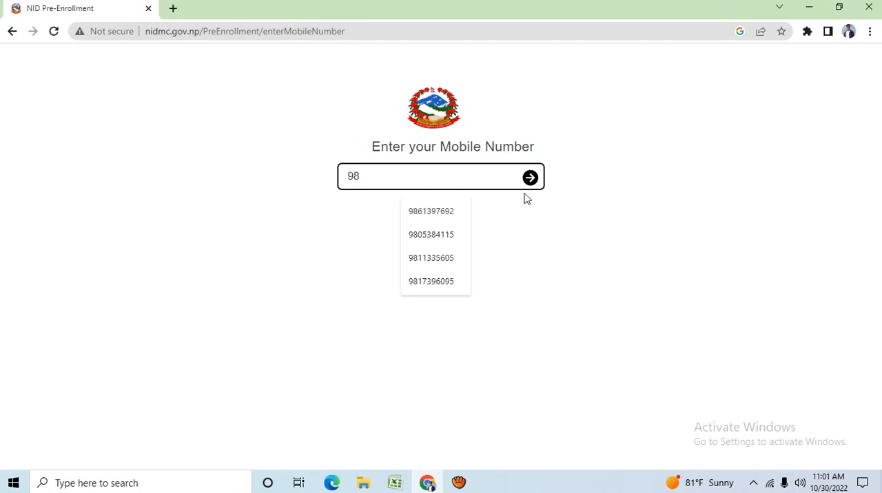
{"action": "left_click", "coordinate": [457, 209]}
{"action": "left_click", "coordinate": [531, 178]}
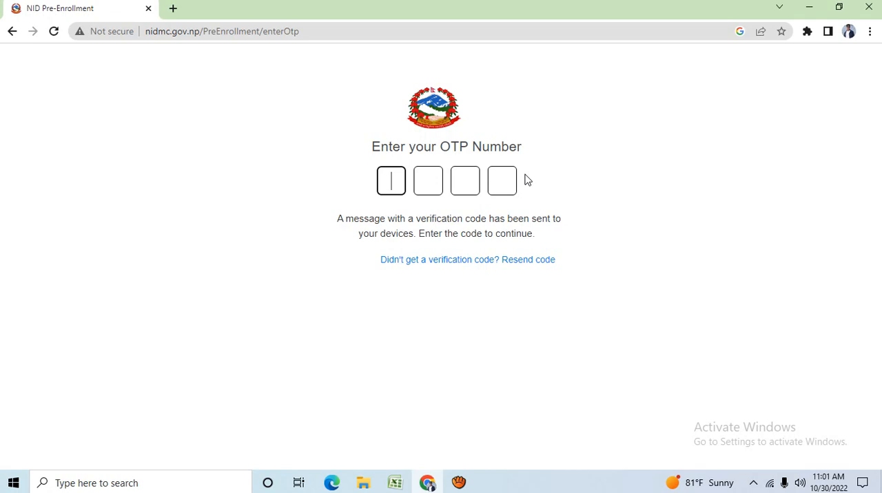
{"action": "type", "text": "744"}
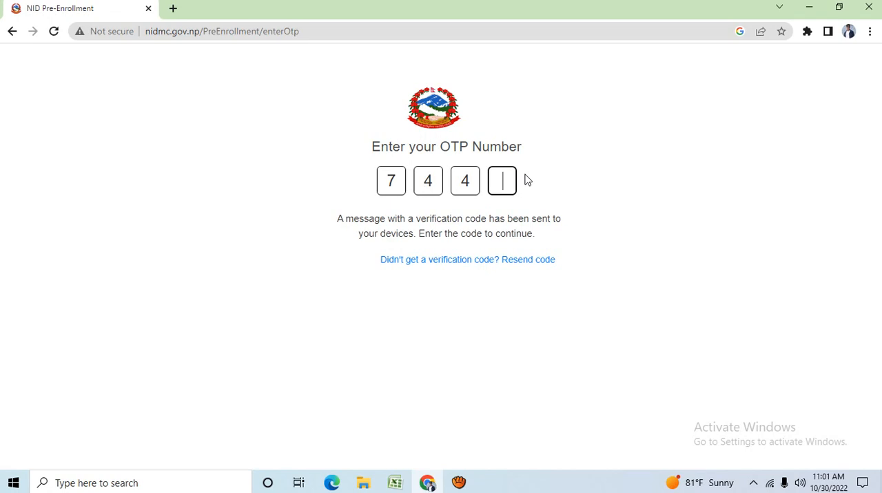
{"action": "key", "text": "BackSpace"}
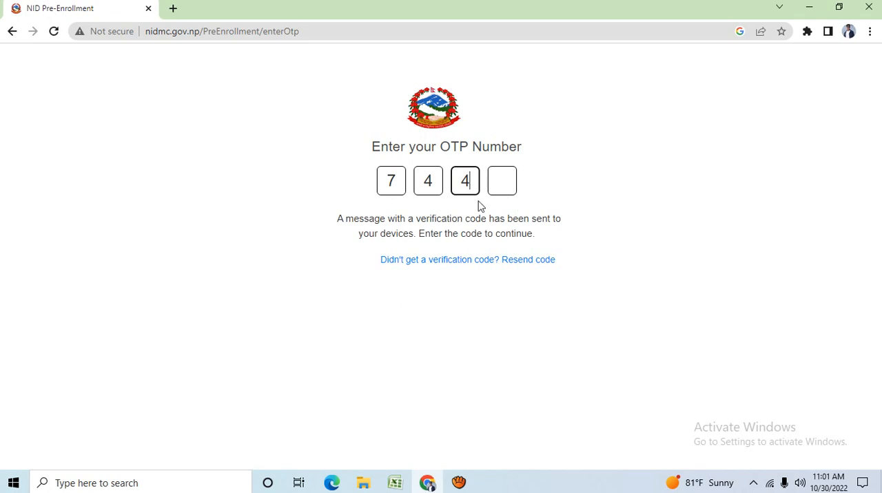
{"action": "key", "text": "BackSpace"}
{"action": "key", "text": "BackSpace"}
{"action": "key", "text": "BackSpace"}
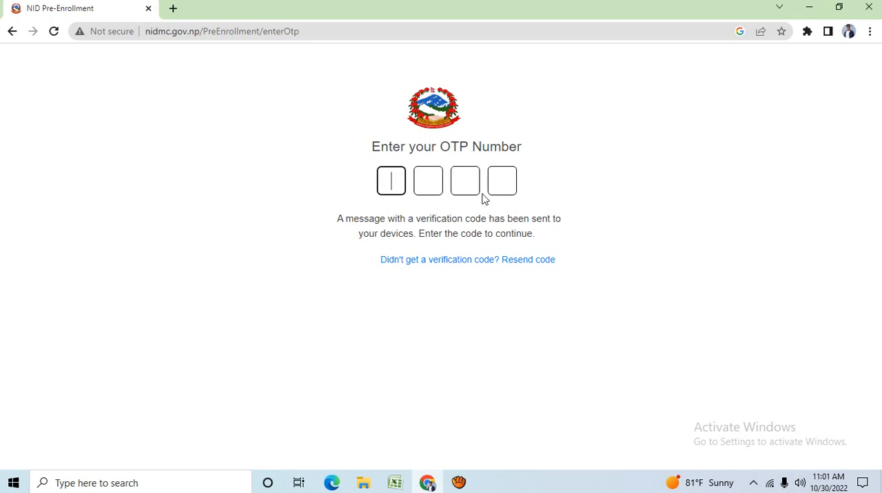
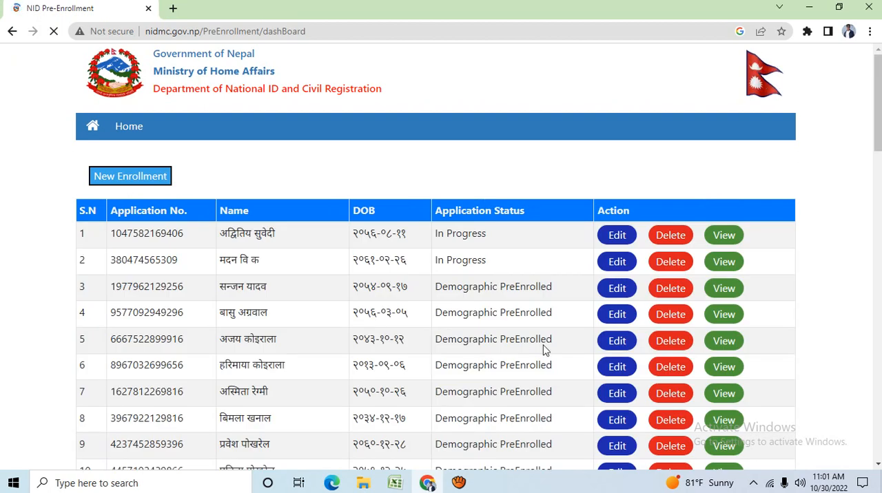
Start a new enrollment from the dashboard and close the instructions notice shown before the application form
{"action": "scroll", "coordinate": [545, 351], "scroll_direction": "down", "scroll_amount": 4}
{"action": "scroll", "coordinate": [552, 360], "scroll_direction": "down", "scroll_amount": 9}
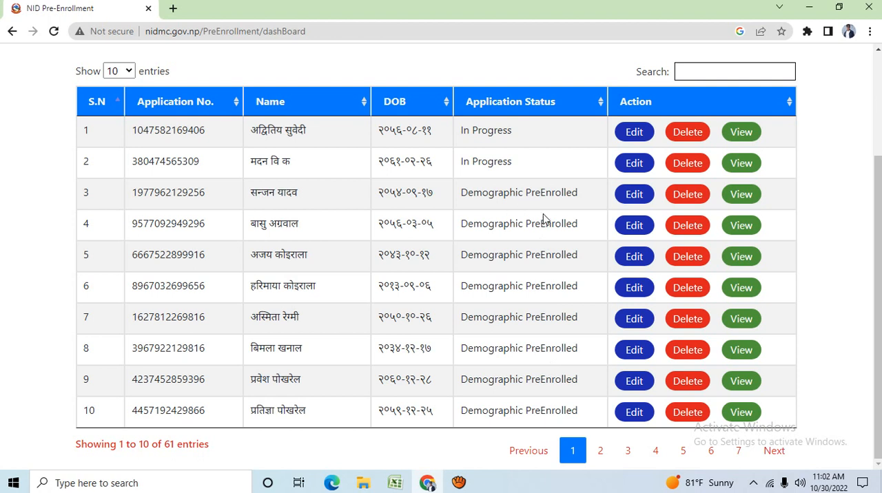
{"action": "scroll", "coordinate": [397, 268], "scroll_direction": "up", "scroll_amount": 2}
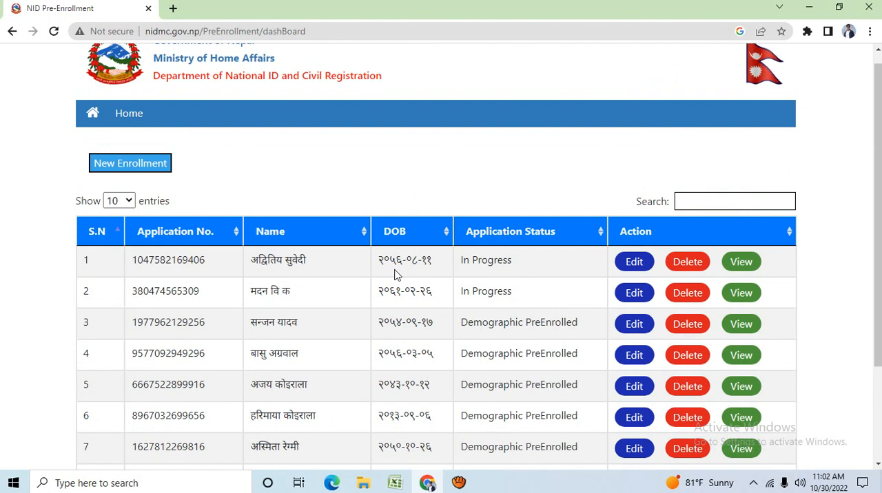
{"action": "left_click", "coordinate": [155, 167]}
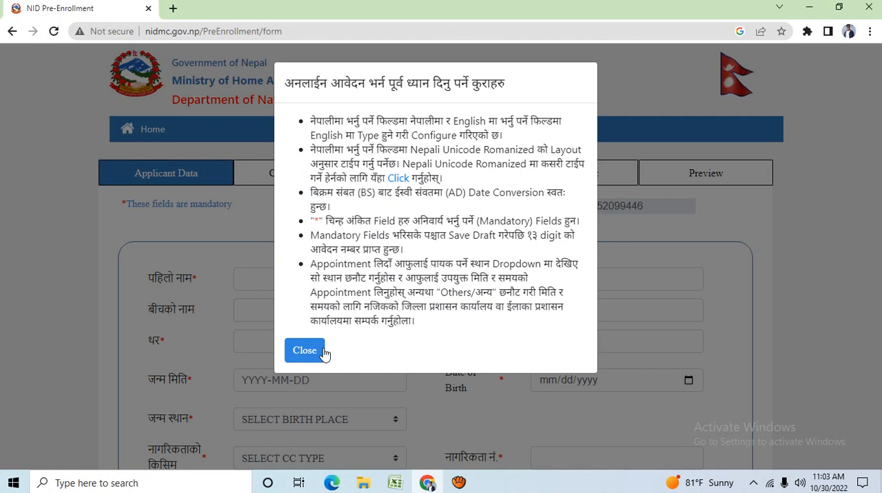
{"action": "left_click", "coordinate": [324, 353]}
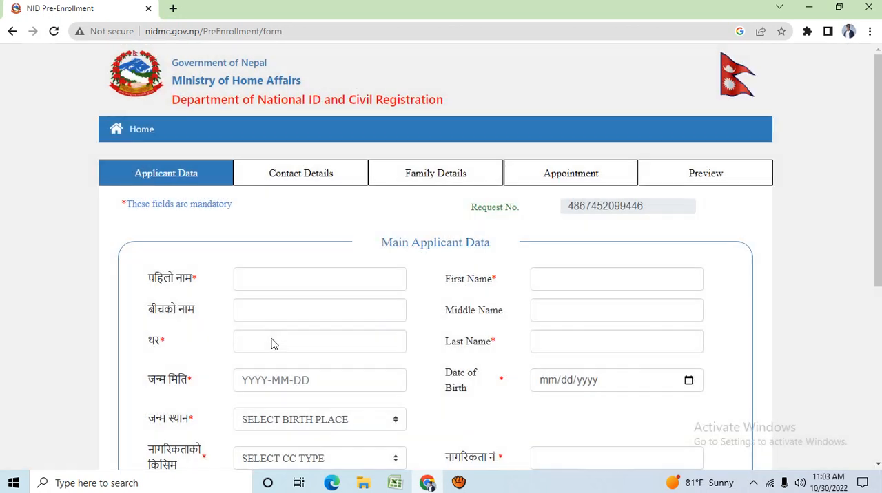
Enter the applicant's first name in both Nepali and English
{"action": "left_click", "coordinate": [284, 274]}
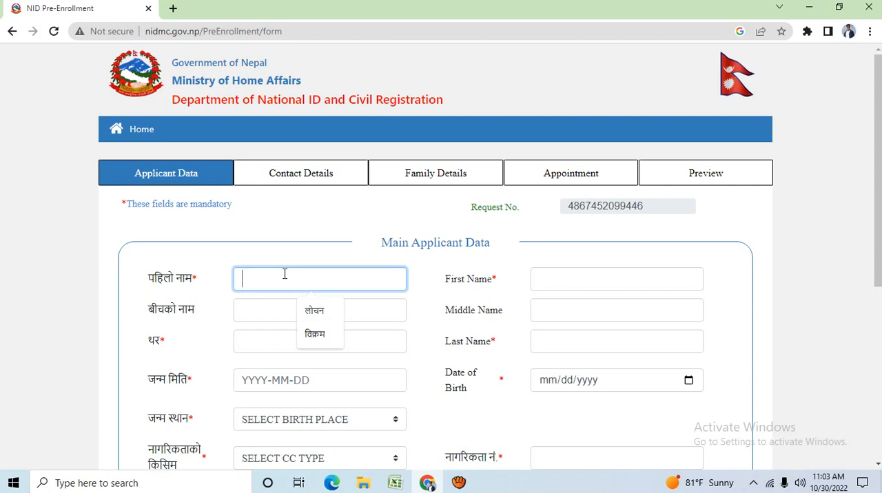
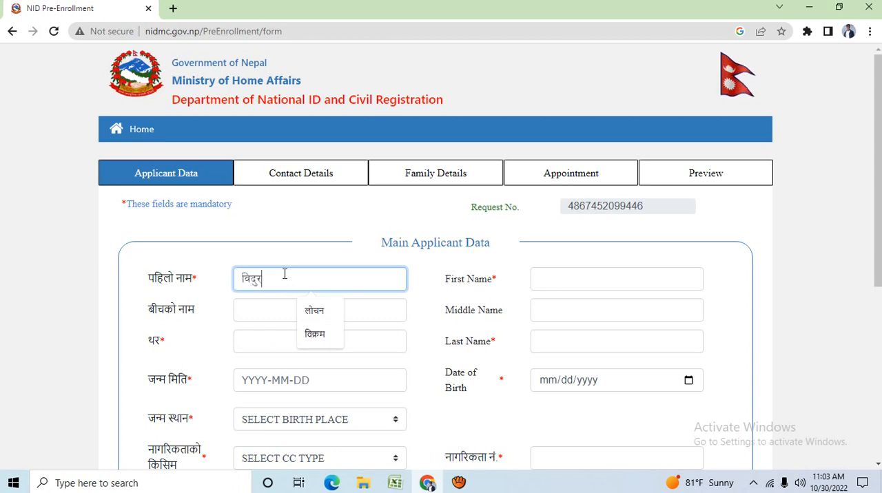
{"action": "key", "text": "Tab"}
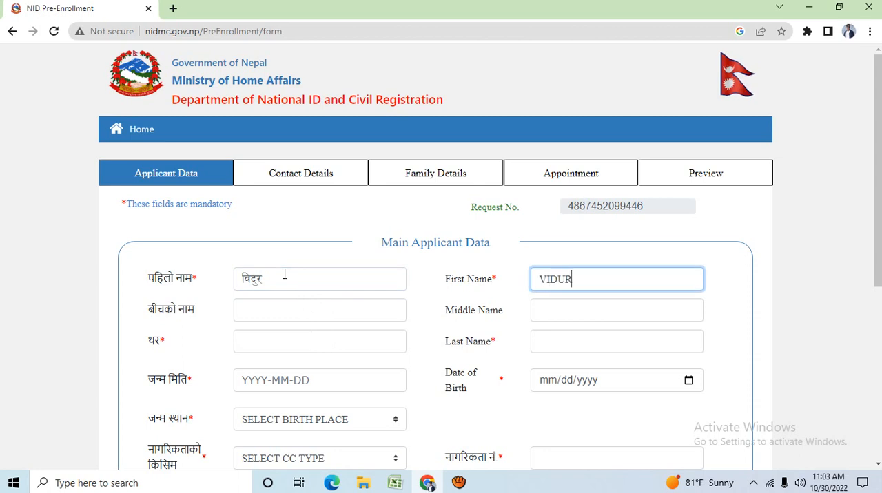
Leave the middle name blank and enter the applicant's last name in both Nepali and English
{"action": "key", "text": "Tab"}
{"action": "key", "text": "Tab"}
{"action": "key", "text": "Tab"}
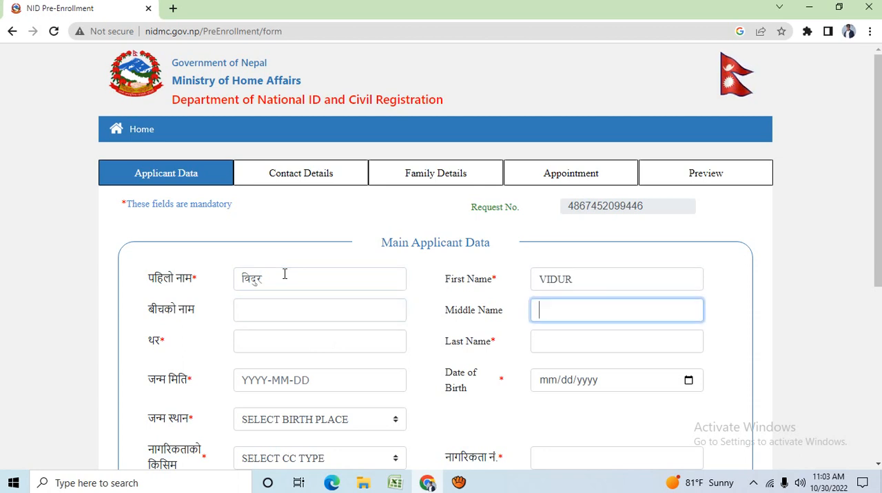
{"action": "key", "text": "Tab"}
{"action": "key", "text": "Tab"}
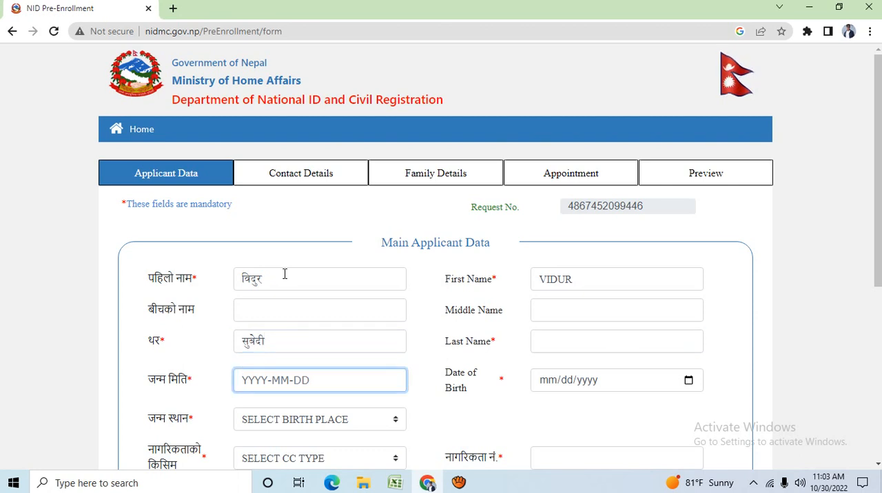
{"action": "left_click", "coordinate": [547, 338]}
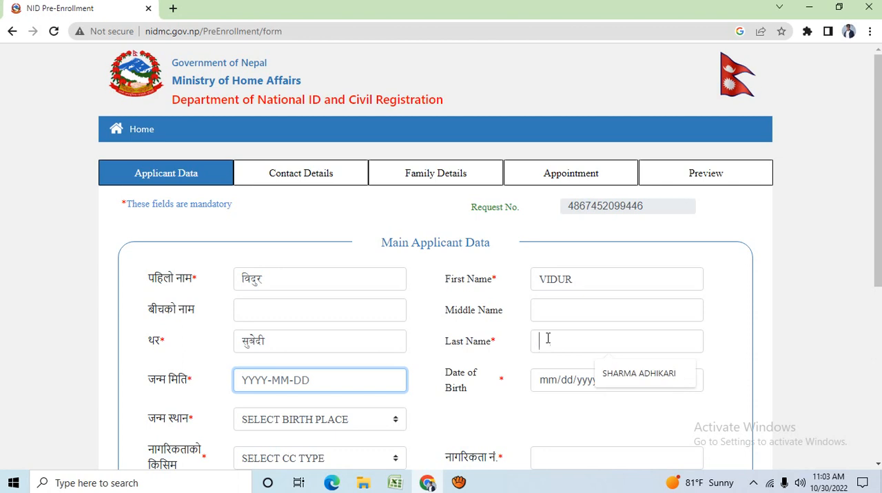
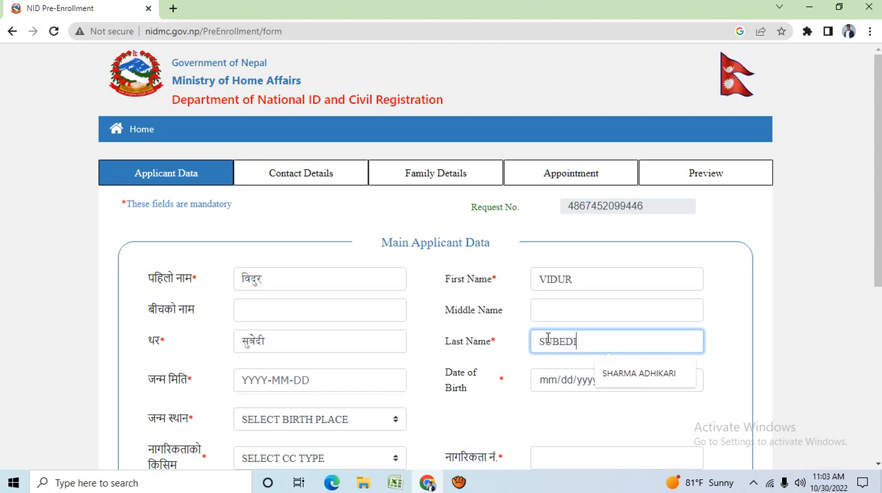
Enter the applicant's date of birth in the Nepali-calendar date field
{"action": "key", "text": "Tab"}
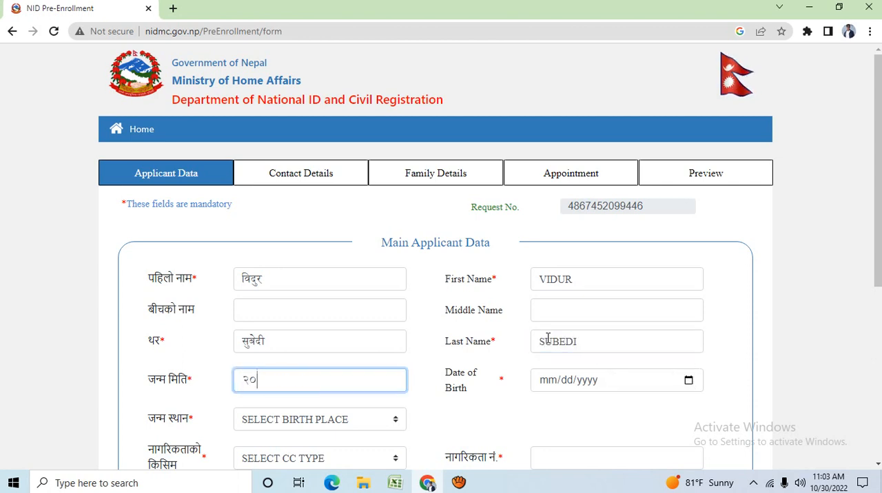
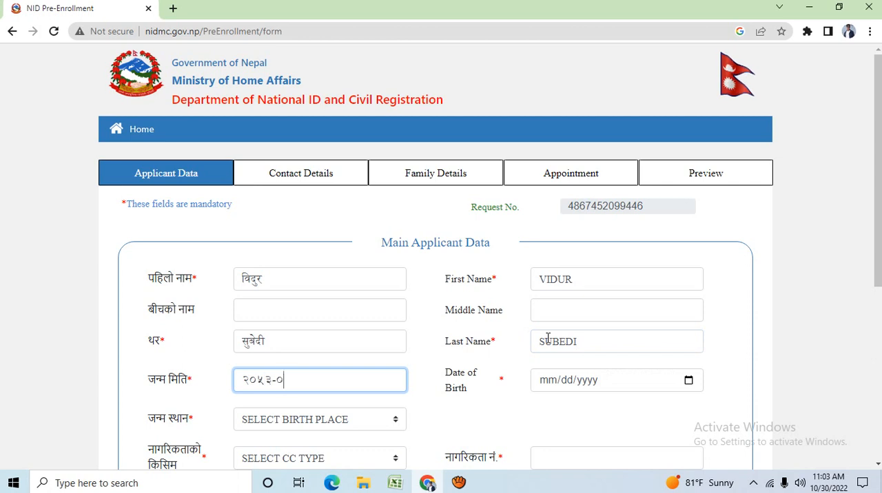
{"action": "key", "text": "Tab"}
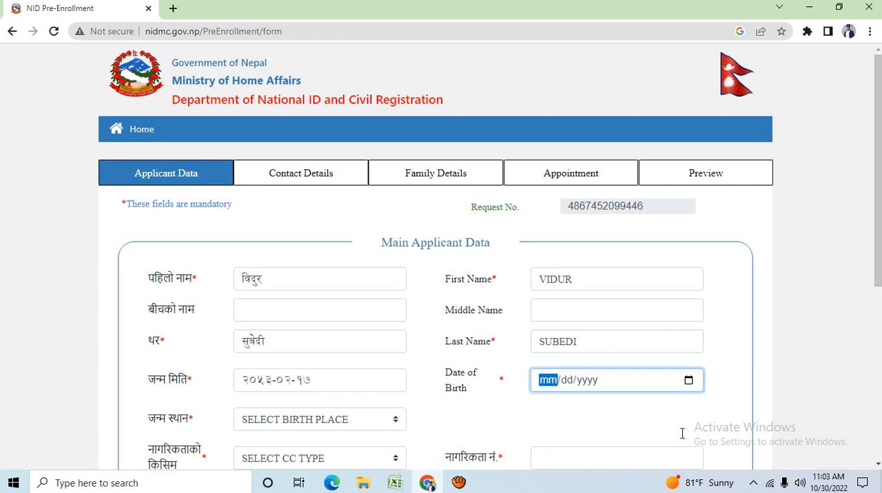
Set the applicant's English date of birth by choosing its year, month and day from the calendar
{"action": "scroll", "coordinate": [524, 405], "scroll_direction": "down", "scroll_amount": 1}
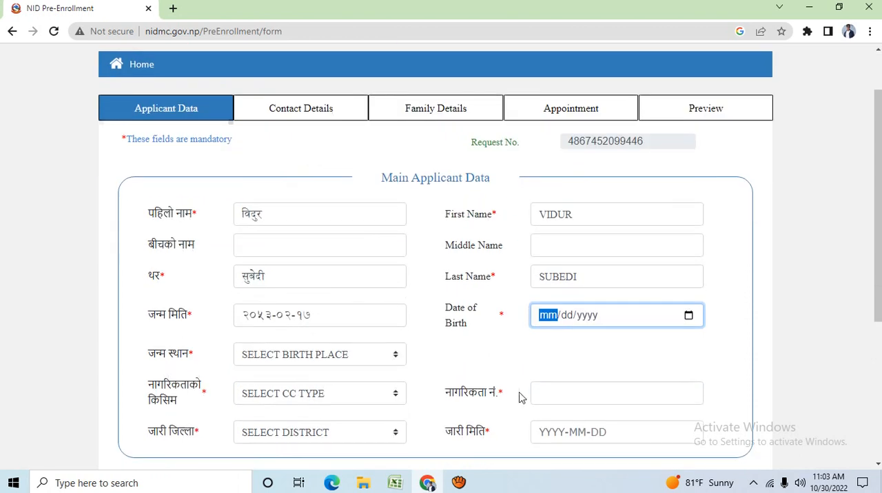
{"action": "left_click", "coordinate": [689, 315]}
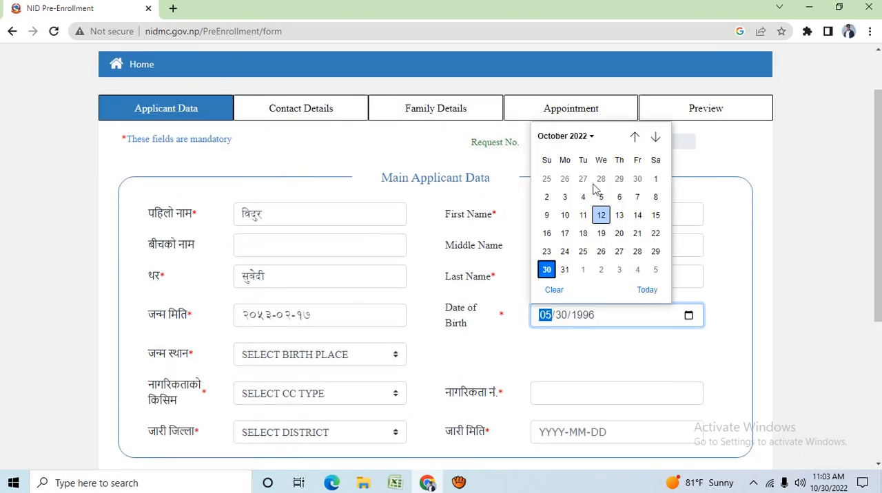
{"action": "left_click", "coordinate": [587, 137]}
{"action": "scroll", "coordinate": [596, 227], "scroll_direction": "up", "scroll_amount": 1}
{"action": "scroll", "coordinate": [600, 214], "scroll_direction": "up", "scroll_amount": 5}
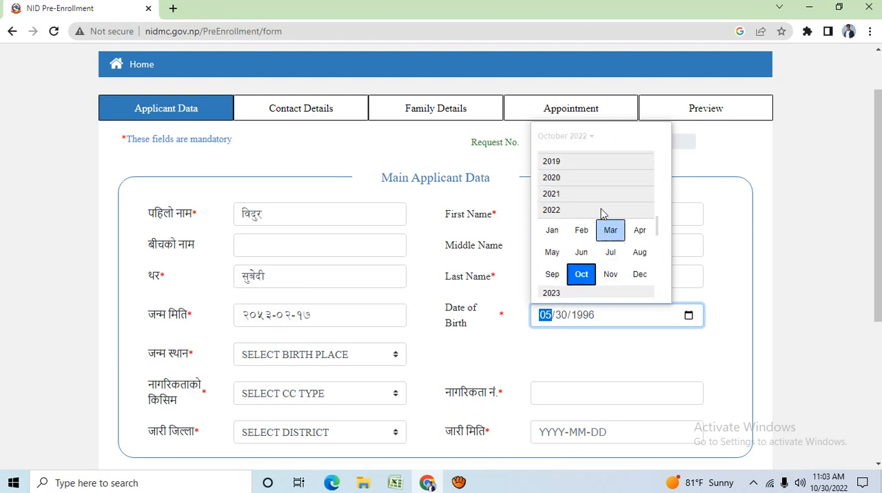
{"action": "scroll", "coordinate": [600, 215], "scroll_direction": "up", "scroll_amount": 5}
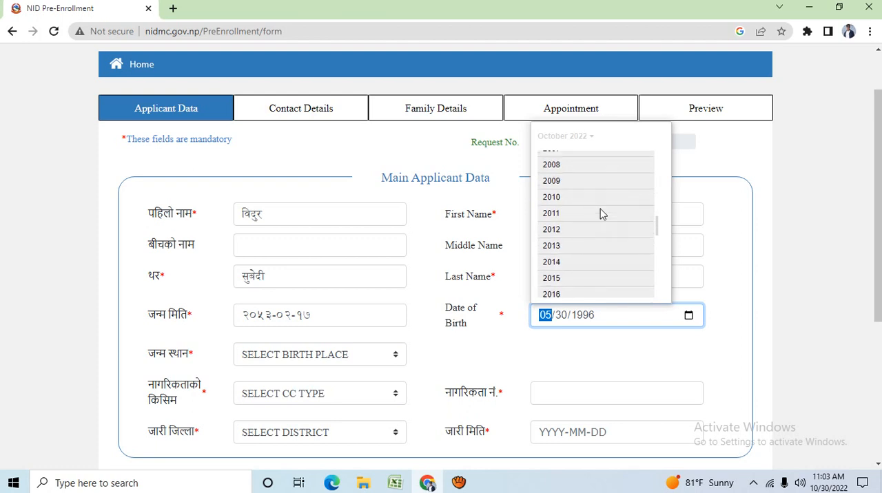
{"action": "scroll", "coordinate": [600, 208], "scroll_direction": "up", "scroll_amount": 2}
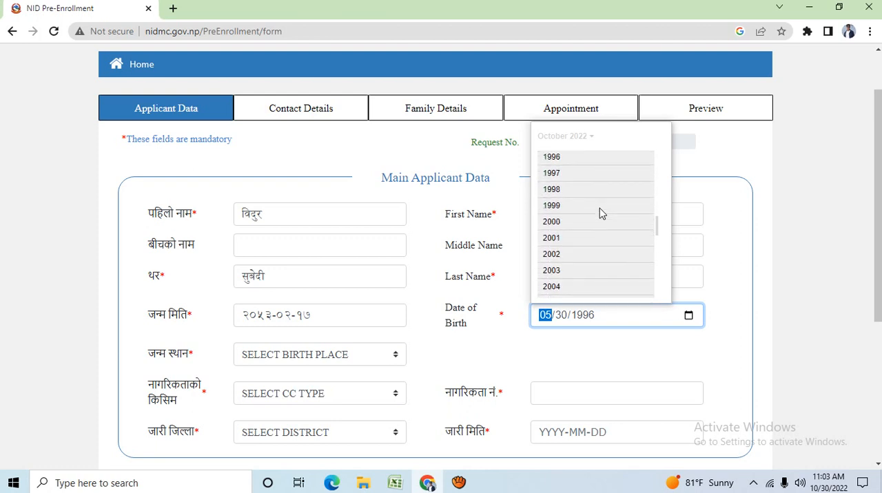
{"action": "left_click", "coordinate": [572, 174]}
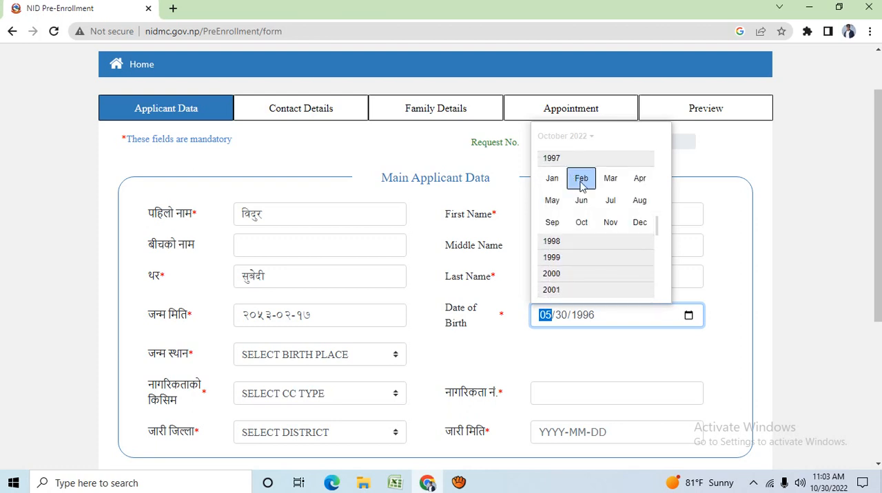
{"action": "left_click", "coordinate": [618, 179]}
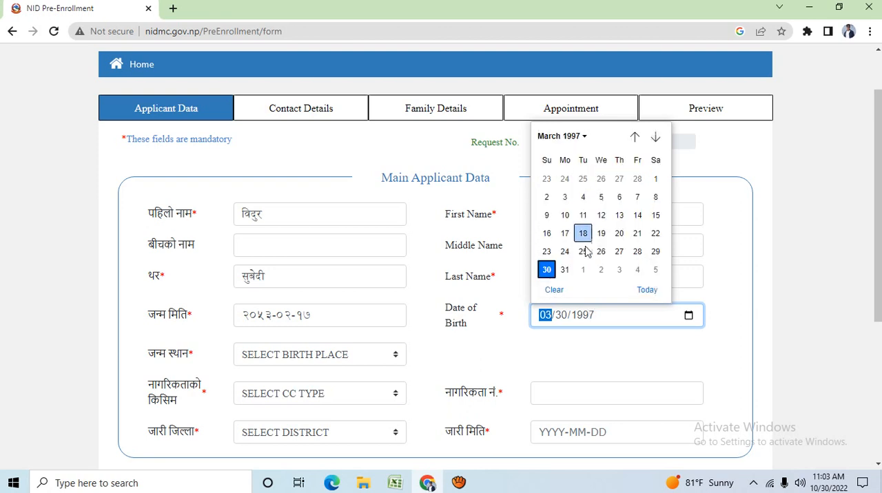
{"action": "left_click", "coordinate": [565, 197]}
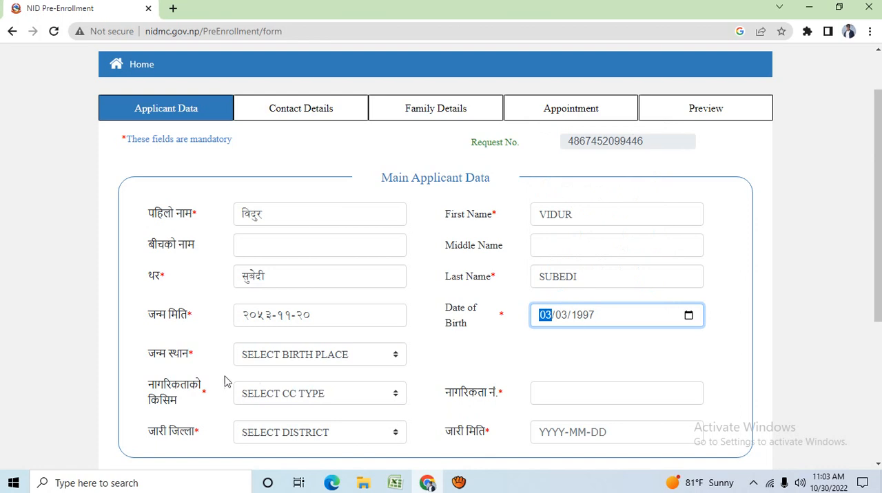
Set the birth place to Sunsari and the citizenship type to Citizenship by Descent
{"action": "left_click", "coordinate": [280, 357]}
{"action": "type", "text": "sun"}
{"action": "key", "text": "Return"}
{"action": "key", "text": "Tab"}
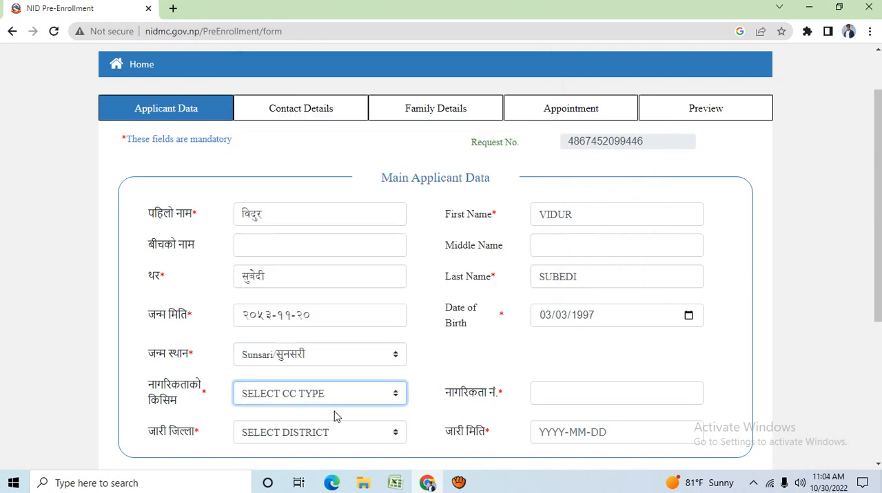
{"action": "left_click", "coordinate": [355, 395]}
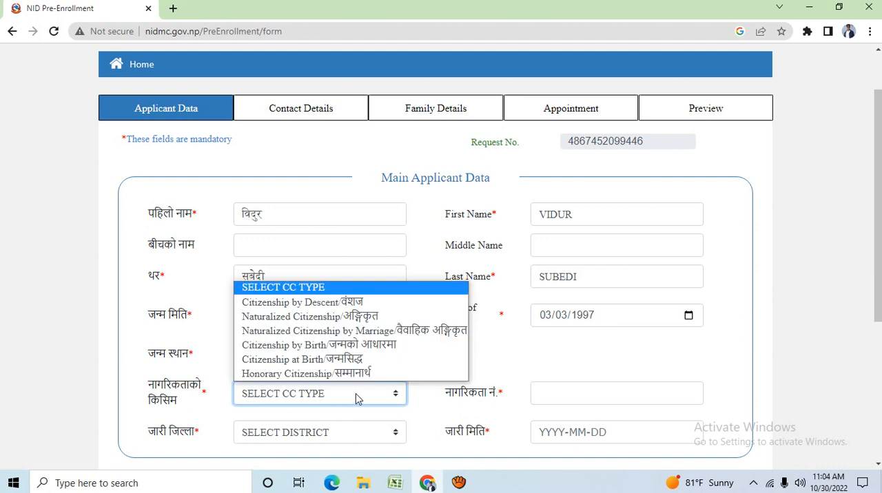
{"action": "left_click", "coordinate": [346, 303]}
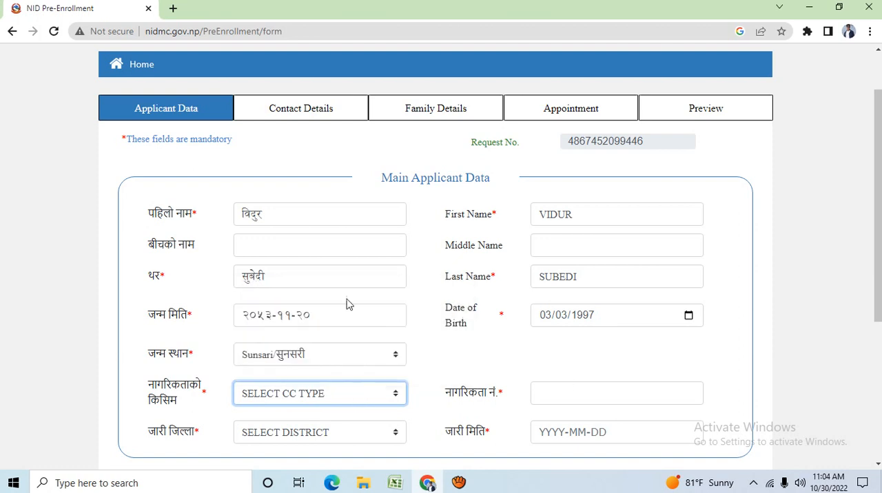
Fill in the citizenship number from the saved suggestion and correct it by inserting the missing digit
{"action": "left_click", "coordinate": [625, 399]}
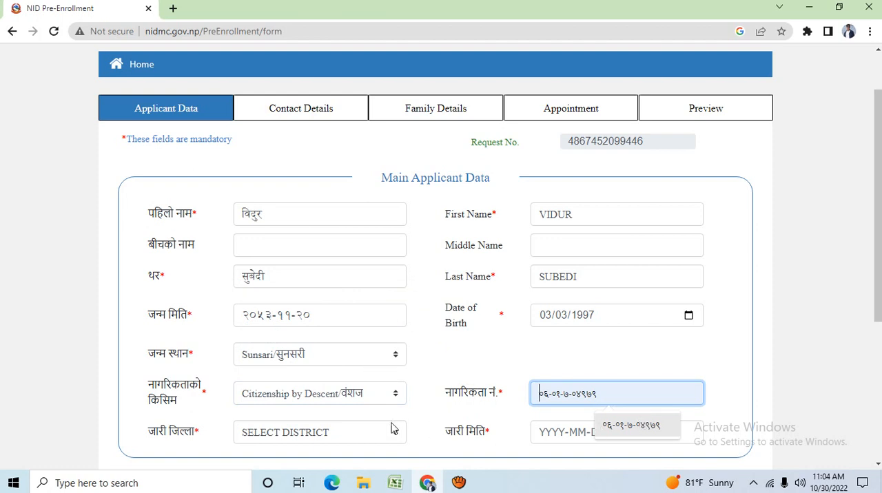
{"action": "left_click", "coordinate": [635, 425]}
{"action": "left_click", "coordinate": [580, 393]}
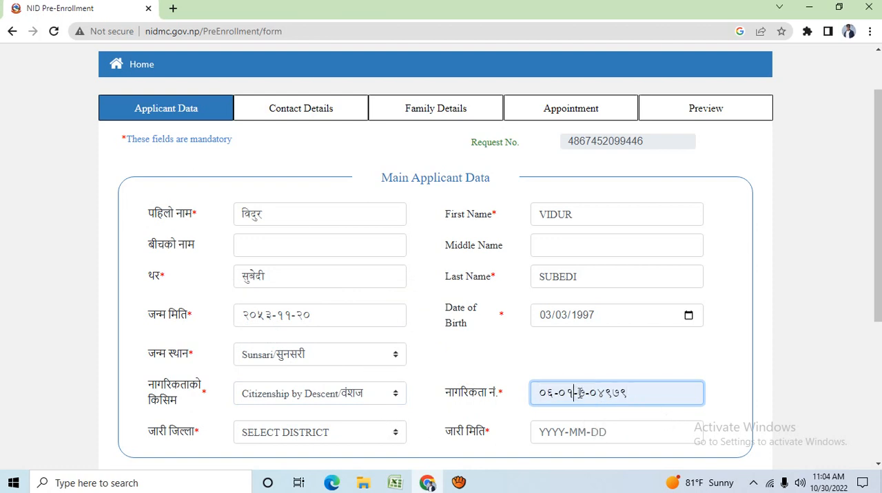
{"action": "type", "text": "४"}
{"action": "left_click", "coordinate": [257, 432]}
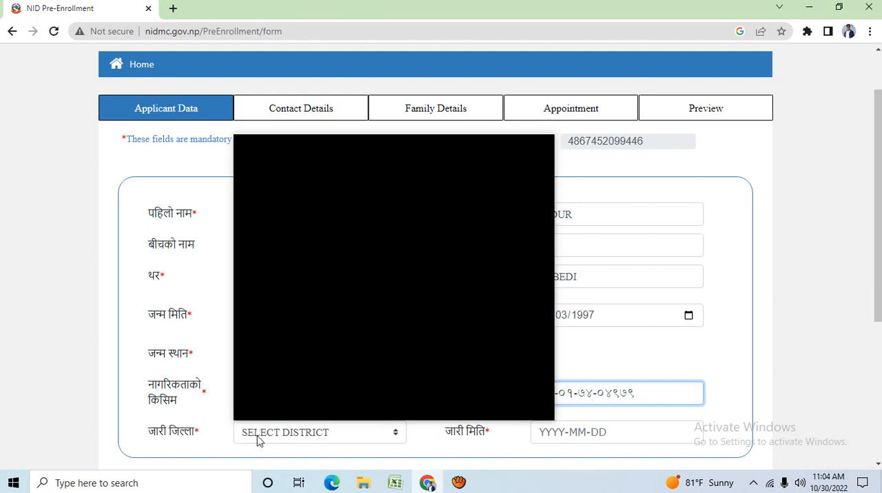
{"action": "type", "text": "su"}
{"action": "key", "text": "Return"}
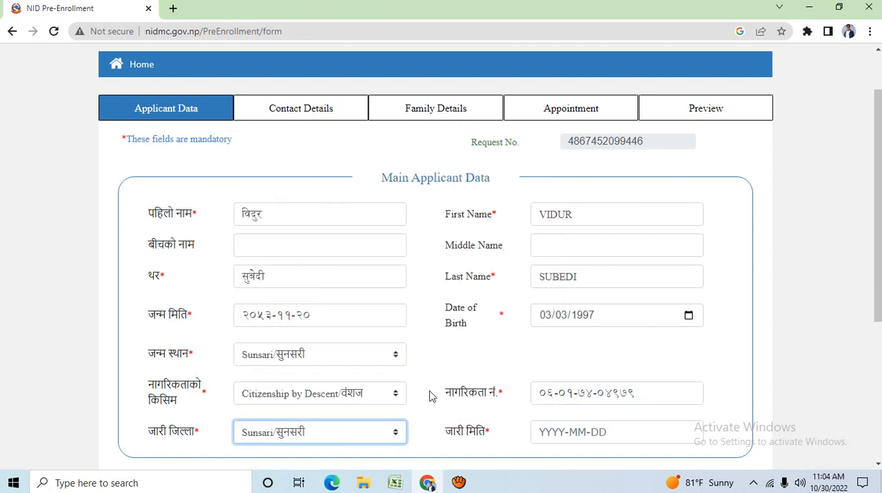
{"action": "left_click", "coordinate": [590, 426]}
{"action": "left_click", "coordinate": [603, 421]}
Set the gender to Male in the Additional Information section
{"action": "scroll", "coordinate": [490, 412], "scroll_direction": "down", "scroll_amount": 4}
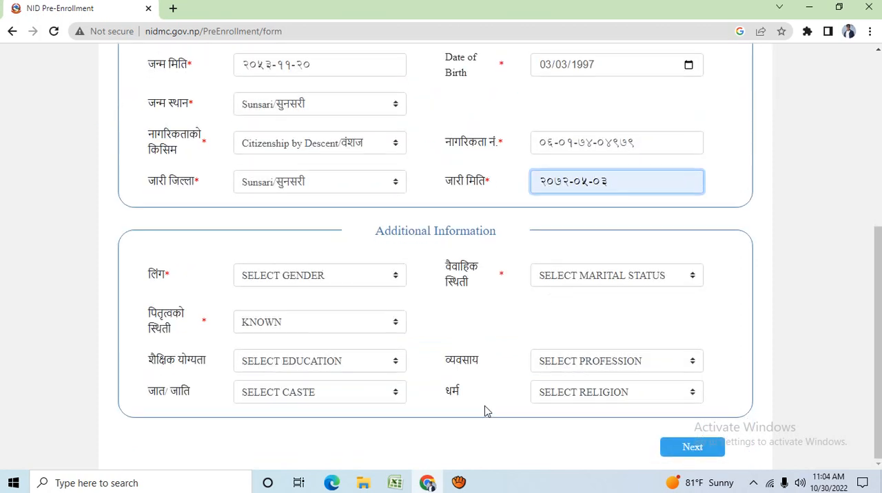
{"action": "left_click", "coordinate": [277, 277]}
{"action": "left_click", "coordinate": [285, 306]}
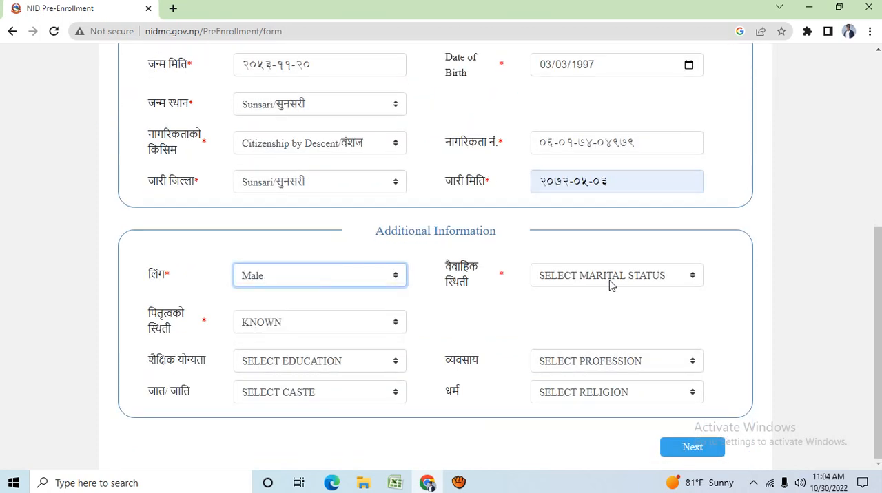
{"action": "left_click", "coordinate": [610, 284]}
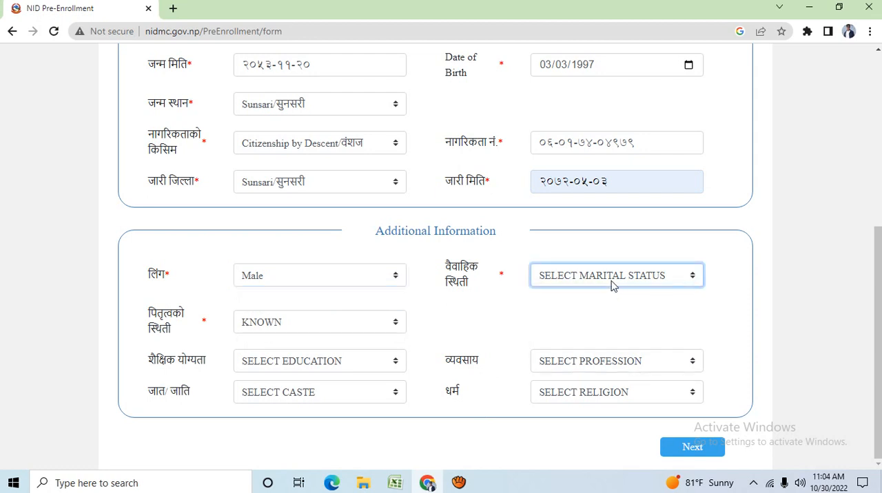
{"action": "left_click", "coordinate": [611, 284]}
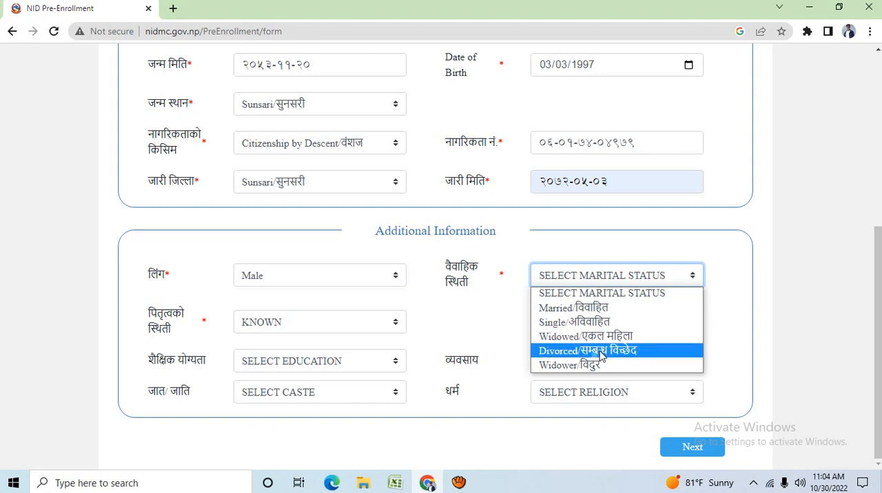
{"action": "left_click", "coordinate": [472, 338]}
Set the education to Bachelor's Degree and the profession to Student in the Additional Information section
{"action": "left_click", "coordinate": [290, 361]}
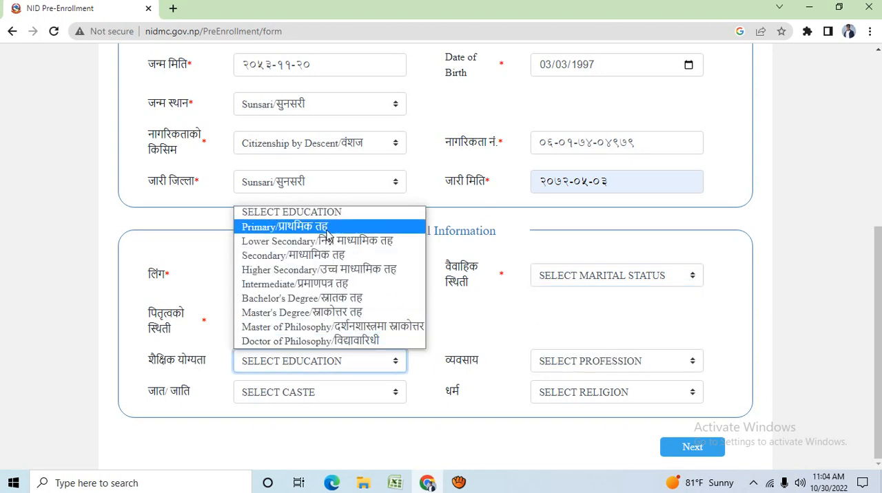
{"action": "left_click", "coordinate": [323, 298]}
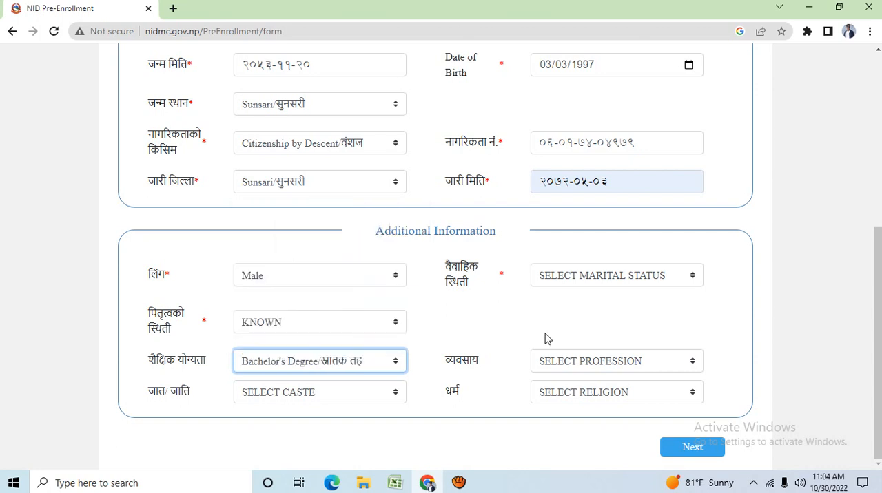
{"action": "left_click", "coordinate": [590, 363]}
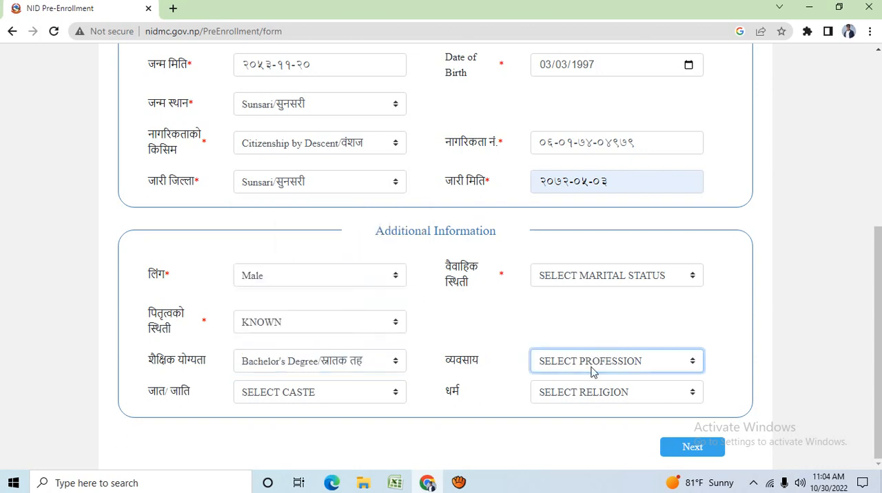
{"action": "left_click", "coordinate": [591, 364]}
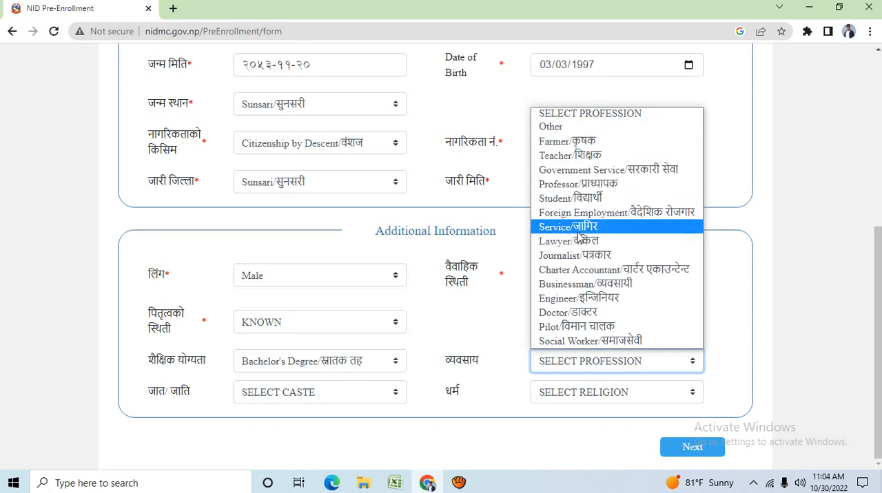
{"action": "type", "text": "st"}
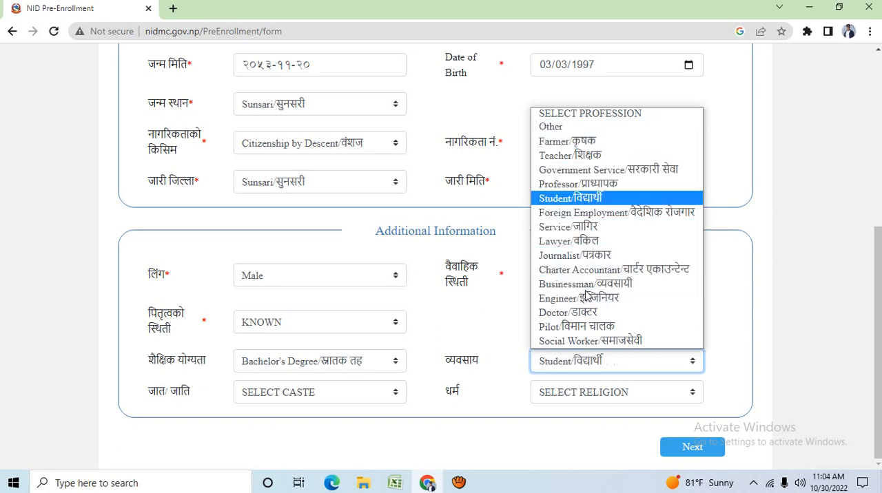
{"action": "key", "text": "Return"}
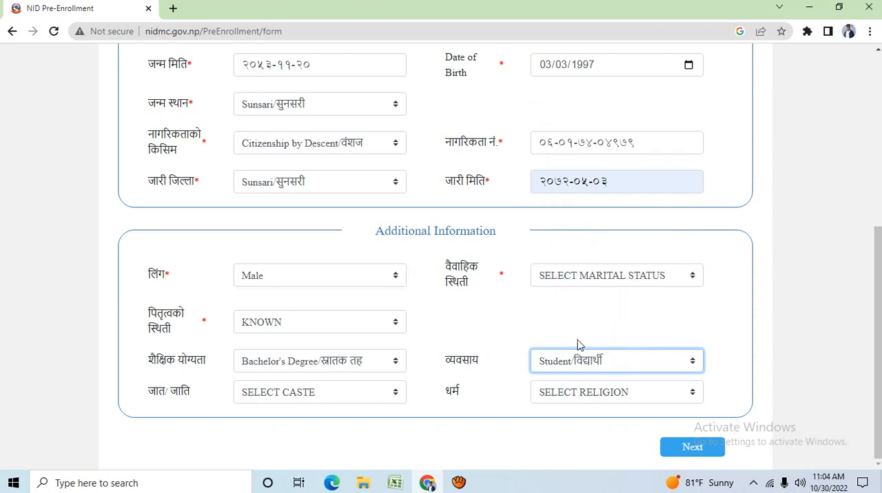
Set the caste to Brahman Hill and the religion to Hindu
{"action": "left_click", "coordinate": [358, 398]}
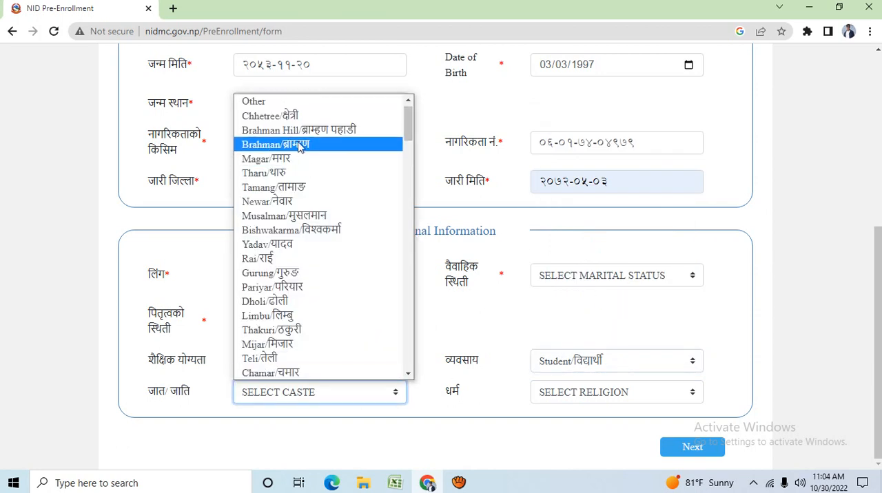
{"action": "left_click", "coordinate": [296, 134]}
{"action": "left_click", "coordinate": [594, 393]}
{"action": "left_click", "coordinate": [582, 274]}
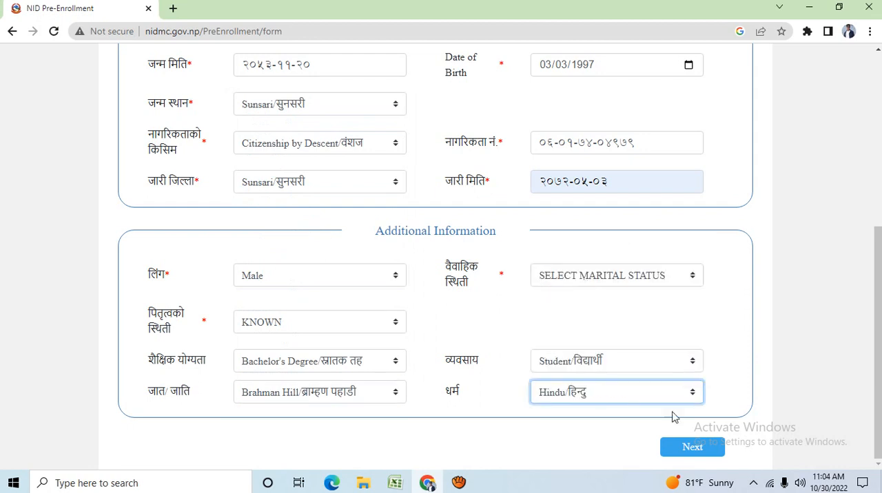
Set the marital status to Single and proceed to the Contact Details page
{"action": "left_click", "coordinate": [695, 445]}
{"action": "left_click", "coordinate": [636, 278]}
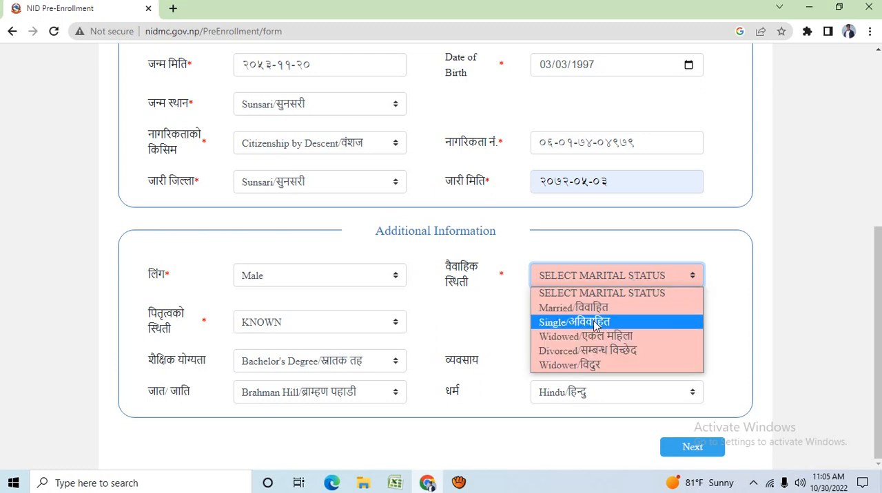
{"action": "left_click", "coordinate": [599, 321]}
{"action": "left_click", "coordinate": [693, 448]}
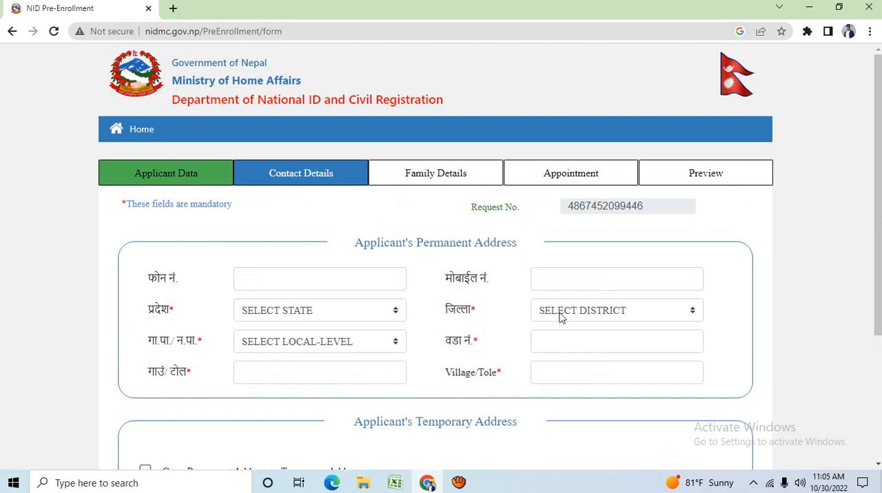
Fill in the applicant's mobile number from the saved suggestion
{"action": "left_click", "coordinate": [558, 276]}
{"action": "type", "text": "98"}
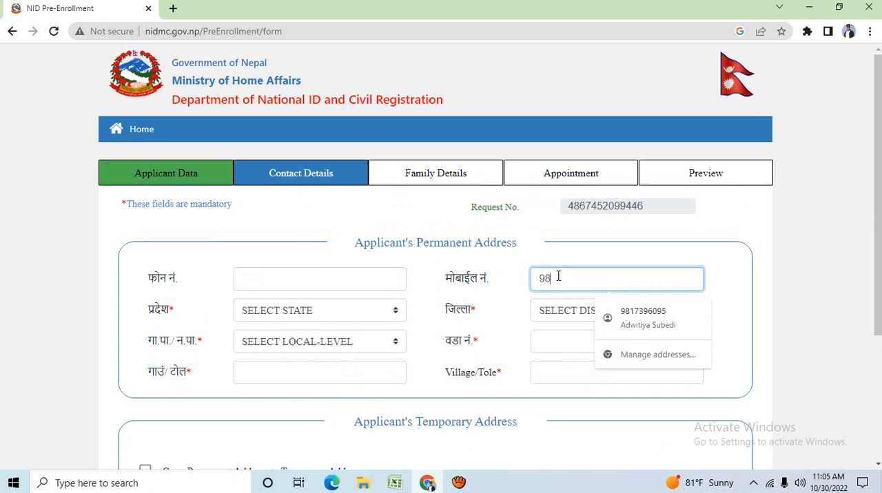
{"action": "type", "text": "613"}
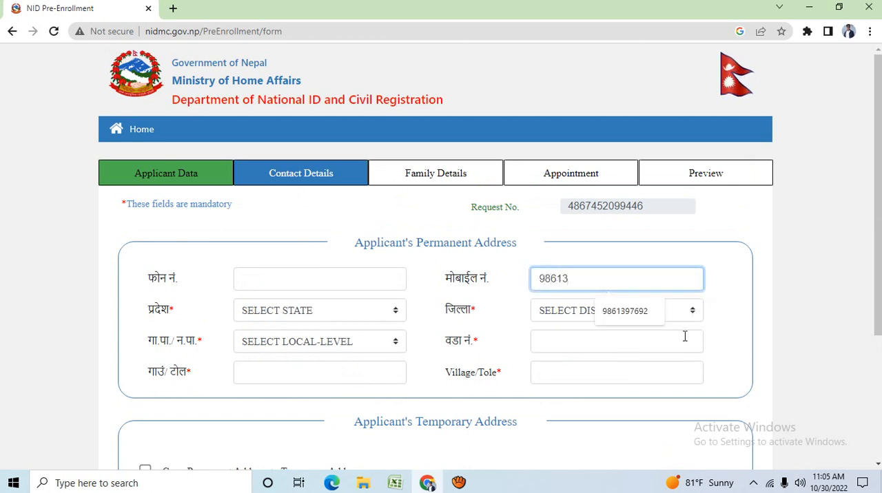
{"action": "left_click", "coordinate": [629, 315]}
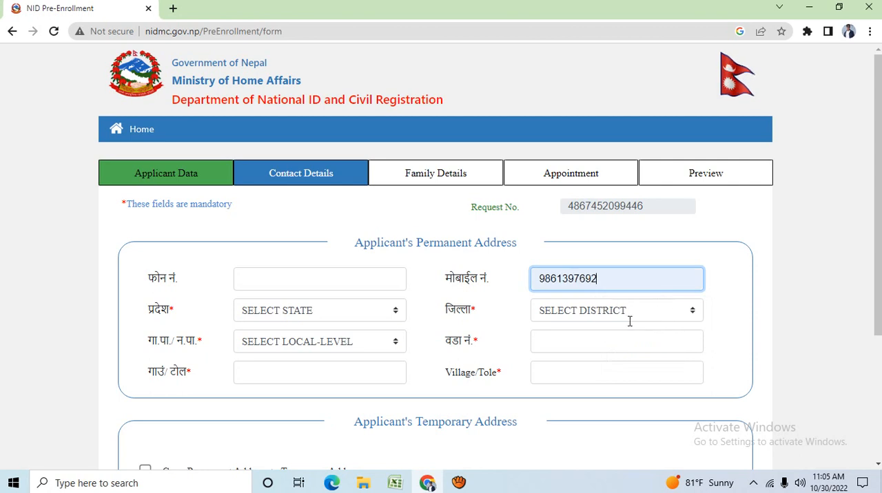
Choose the applicant's state and district in the permanent address
{"action": "left_click", "coordinate": [347, 310]}
{"action": "left_click", "coordinate": [345, 340]}
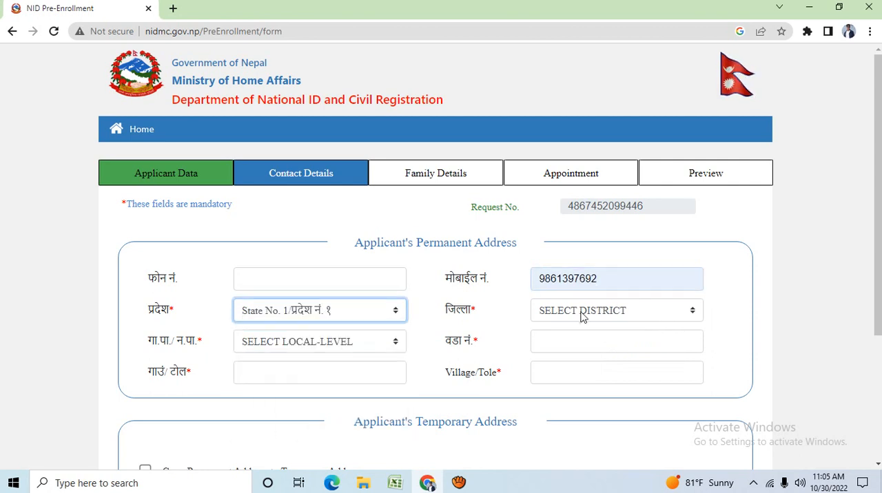
{"action": "left_click", "coordinate": [580, 313]}
{"action": "type", "text": "su"}
{"action": "key", "text": "Return"}
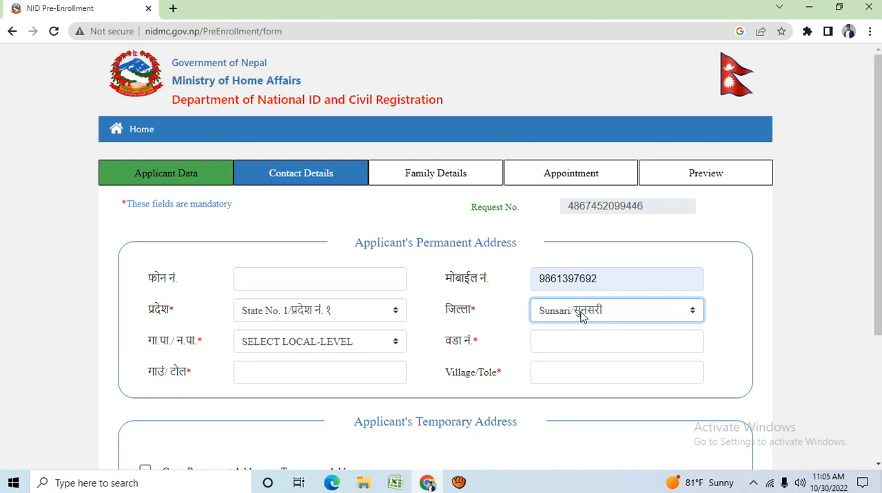
Choose the applicant's local level and enter the ward number in the permanent address
{"action": "left_click", "coordinate": [376, 341]}
{"action": "left_click", "coordinate": [399, 165]}
{"action": "left_click", "coordinate": [555, 341]}
{"action": "type", "text": "८"}
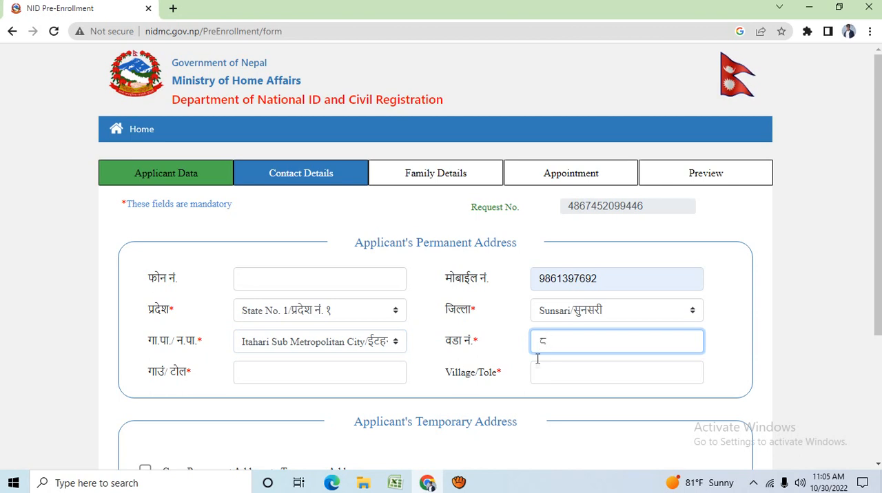
Fill in the permanent address's village/tole in Nepali and English from the saved suggestions and proceed to Family Details
{"action": "left_click", "coordinate": [395, 372]}
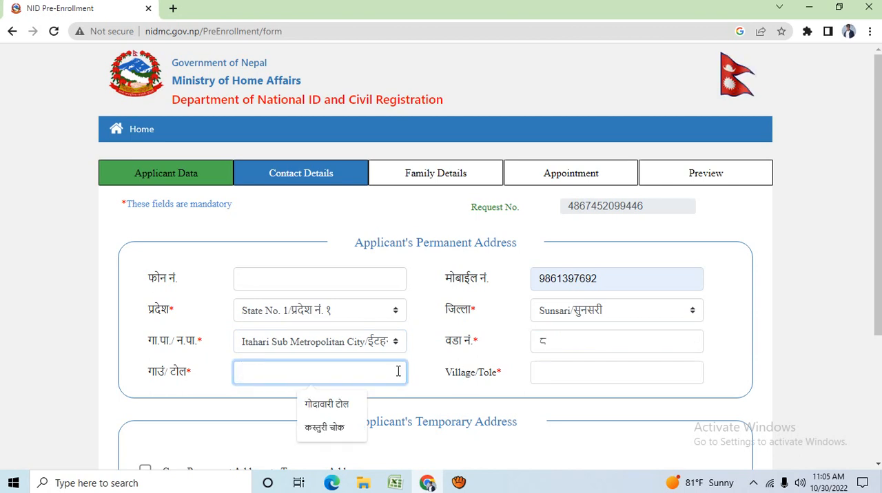
{"action": "left_click", "coordinate": [341, 406]}
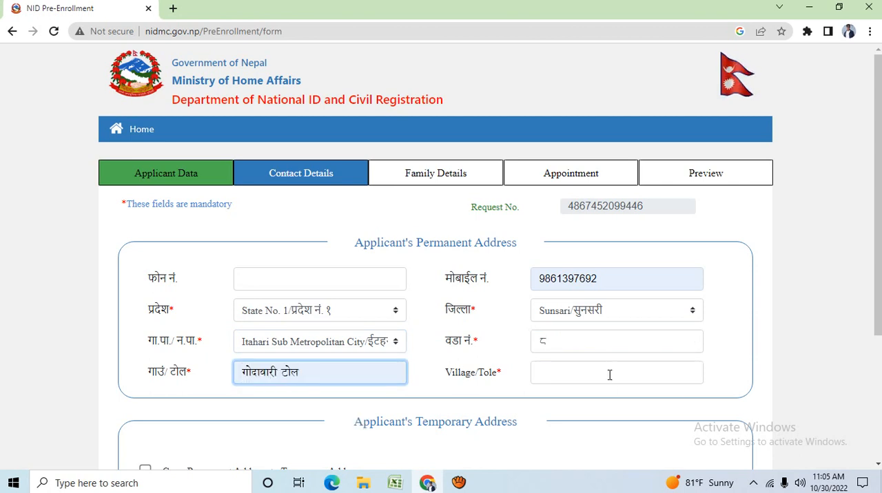
{"action": "left_click", "coordinate": [610, 375]}
{"action": "left_click", "coordinate": [633, 406]}
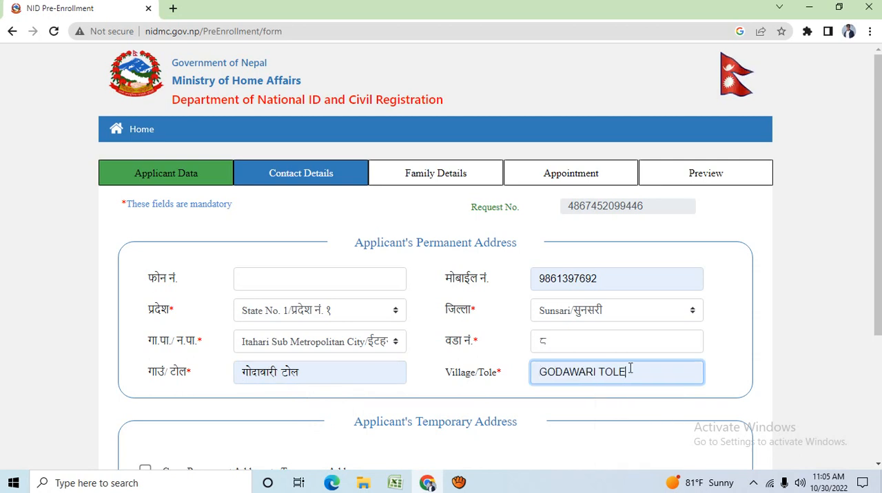
{"action": "scroll", "coordinate": [630, 368], "scroll_direction": "down", "scroll_amount": 2}
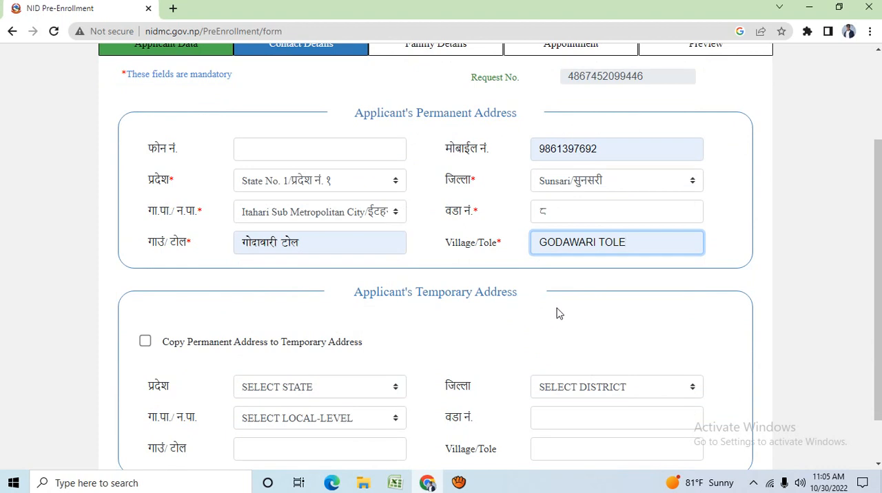
{"action": "scroll", "coordinate": [581, 321], "scroll_direction": "down", "scroll_amount": 2}
{"action": "left_click", "coordinate": [702, 447]}
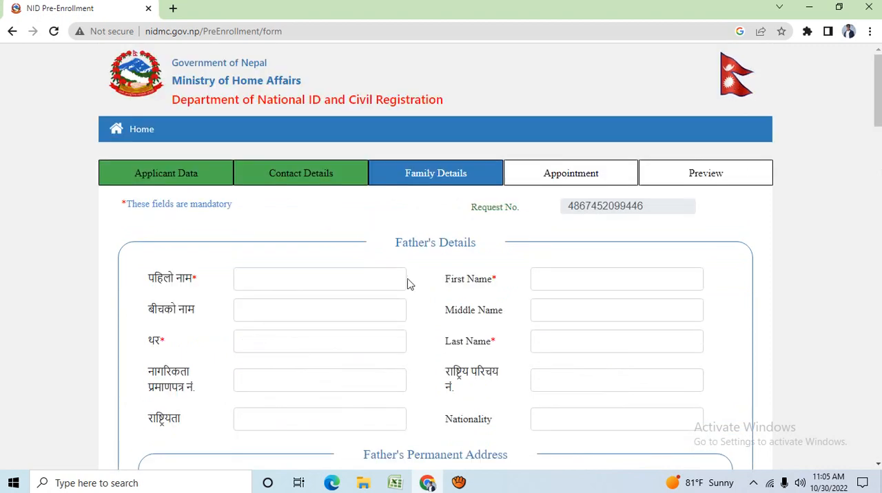
Enter the father's first and middle names in Nepali and English
{"action": "left_click", "coordinate": [387, 275]}
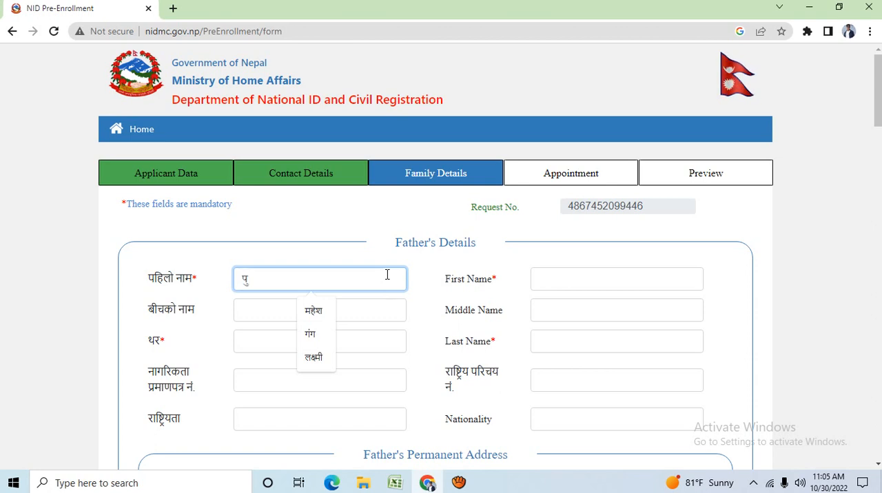
{"action": "key", "text": "Tab"}
{"action": "type", "text": "P"}
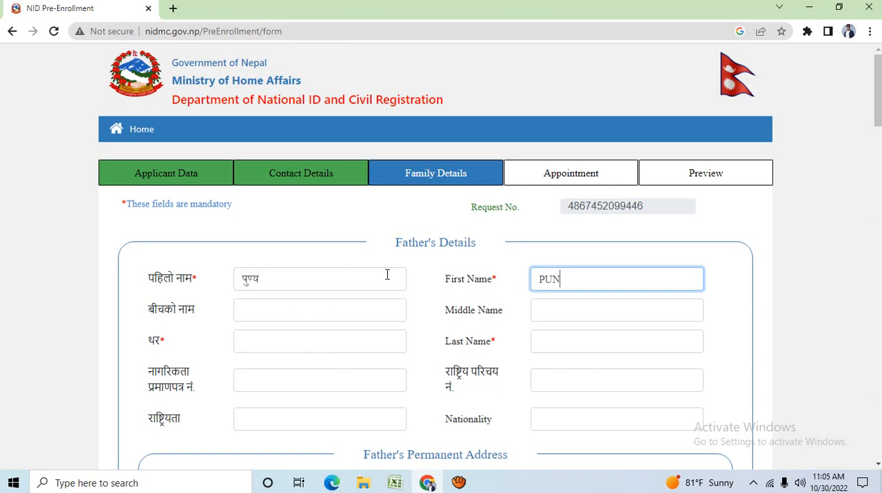
{"action": "key", "text": "Tab"}
{"action": "type", "text": "प्रसाद"}
{"action": "key", "text": "Tab"}
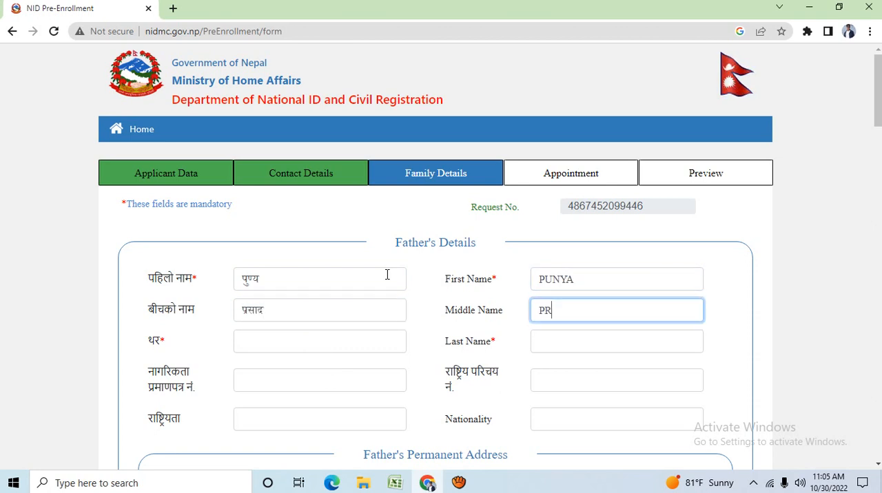
Enter the father's last name in Nepali and English
{"action": "key", "text": "shift+Tab"}
{"action": "key", "text": "shift+Tab"}
{"action": "key", "text": "Tab"}
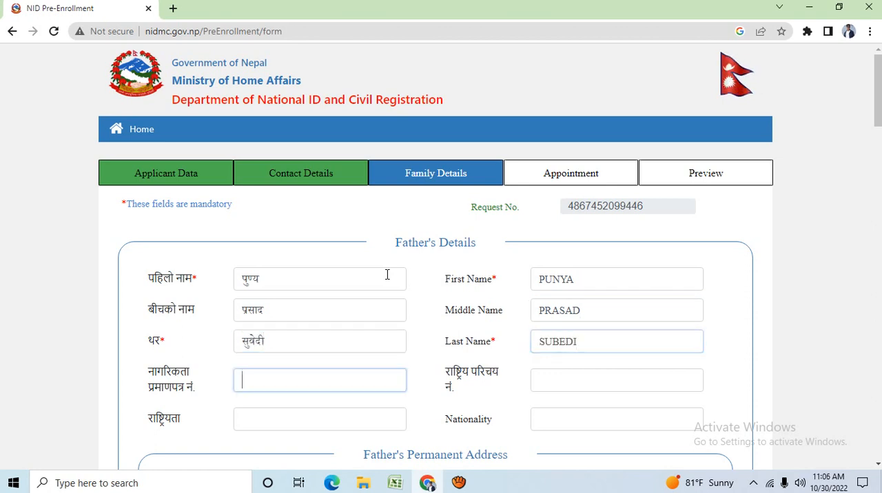
Set the father's nationality to नेपाली in Nepali and NEPALI in English, leaving his citizenship and national ID numbers blank
{"action": "key", "text": "Tab"}
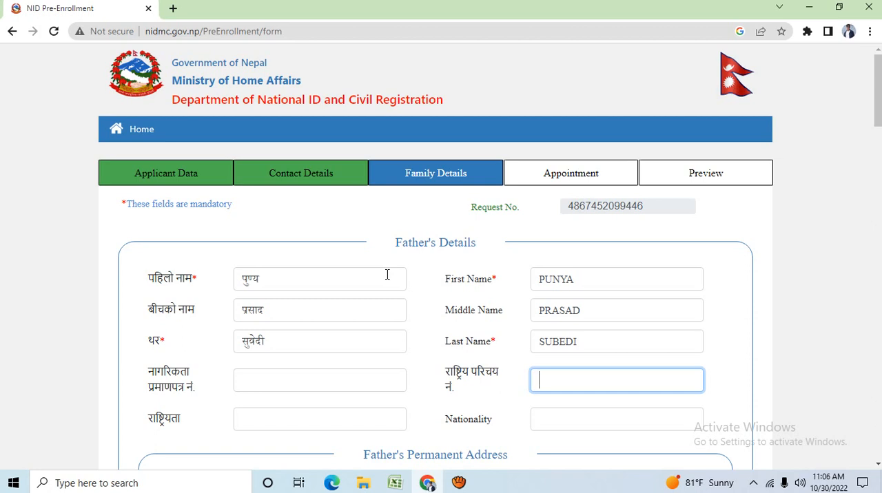
{"action": "key", "text": "Tab"}
{"action": "type", "text": "नेपाल"}
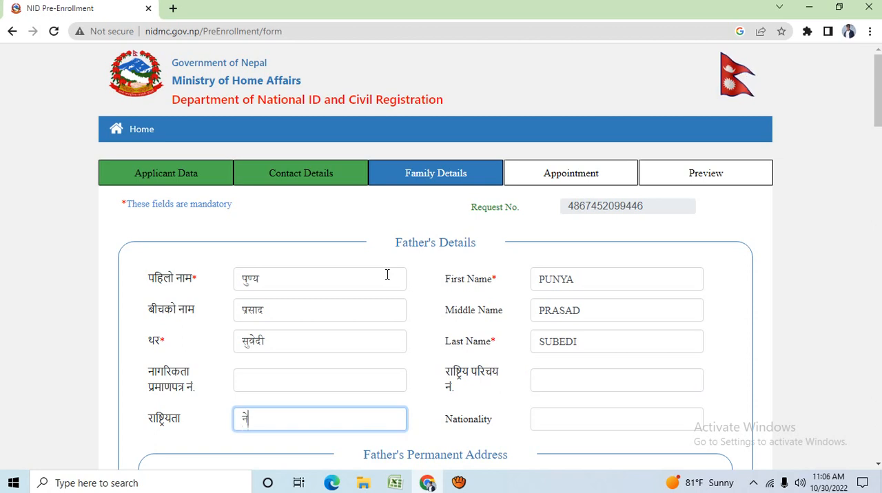
{"action": "key", "text": "Tab"}
{"action": "type", "text": "NEPAL"}
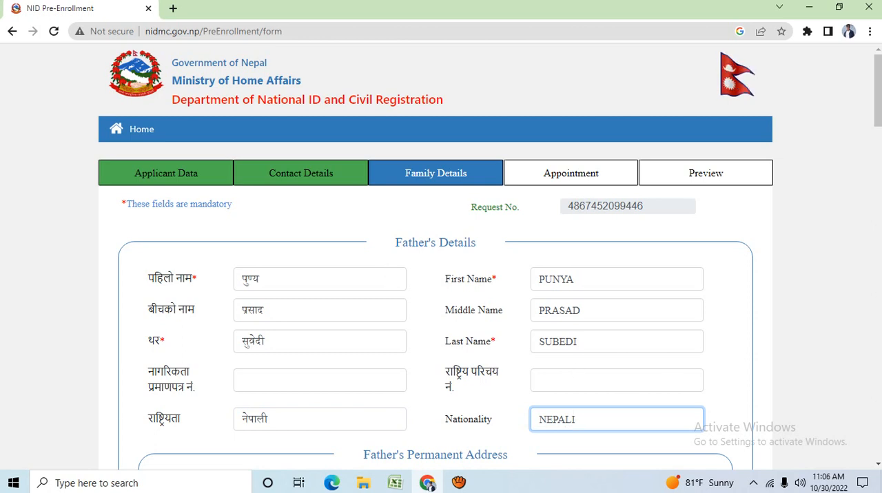
{"action": "type", "text": "I"}
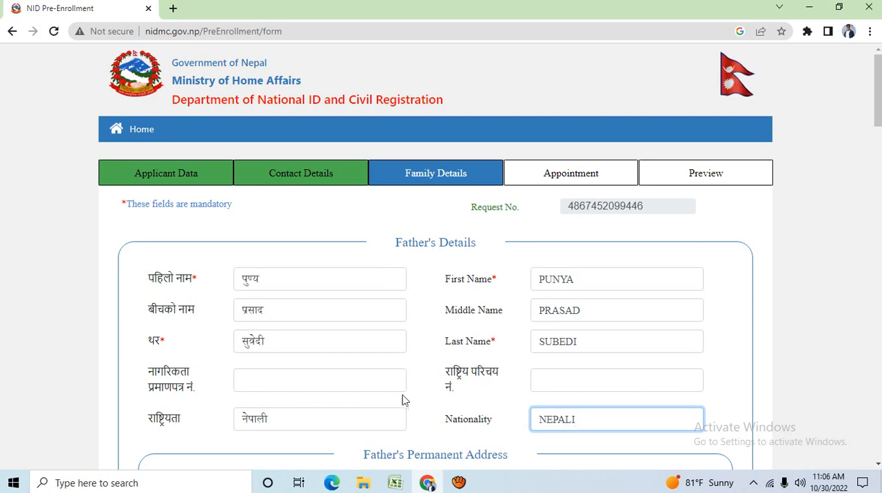
Copy the applicant's permanent address to the father's permanent address and check the copied fields
{"action": "scroll", "coordinate": [426, 422], "scroll_direction": "down", "scroll_amount": 2}
{"action": "scroll", "coordinate": [426, 422], "scroll_direction": "down", "scroll_amount": 1}
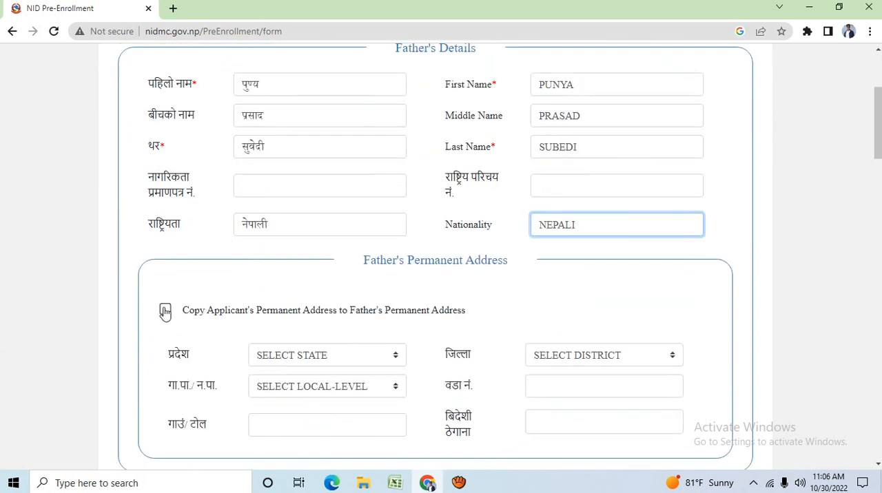
{"action": "left_click", "coordinate": [165, 311]}
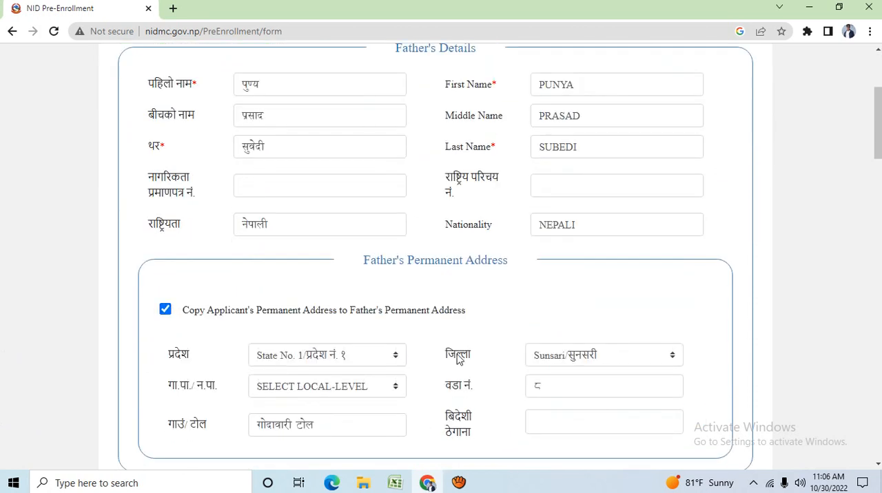
{"action": "scroll", "coordinate": [298, 351], "scroll_direction": "down", "scroll_amount": 1}
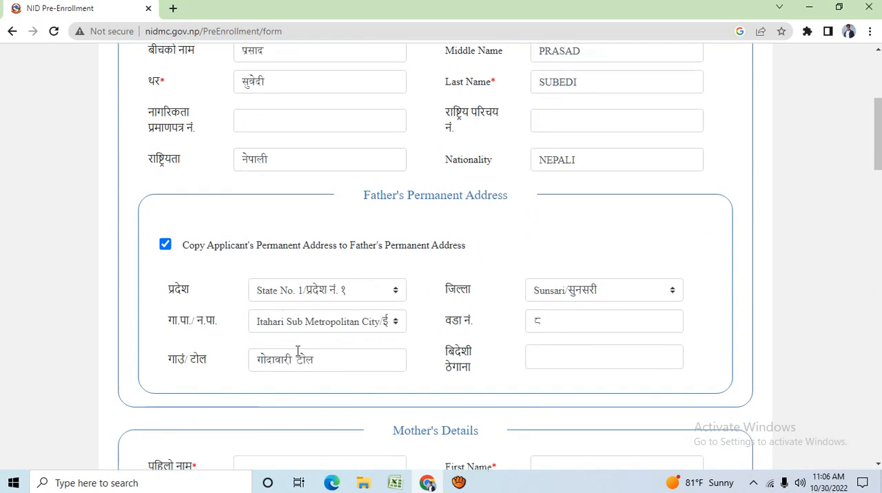
{"action": "scroll", "coordinate": [298, 353], "scroll_direction": "up", "scroll_amount": 1}
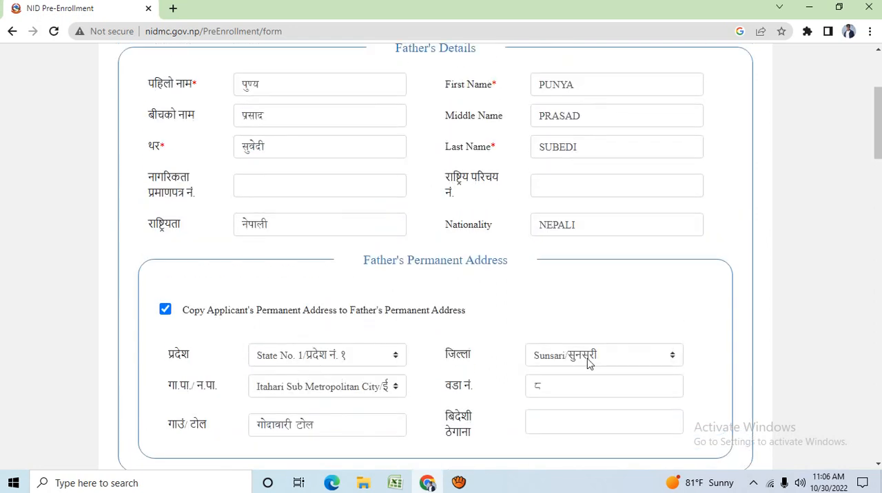
Enter the mother's first and middle names in Nepali and English
{"action": "scroll", "coordinate": [303, 321], "scroll_direction": "down", "scroll_amount": 3}
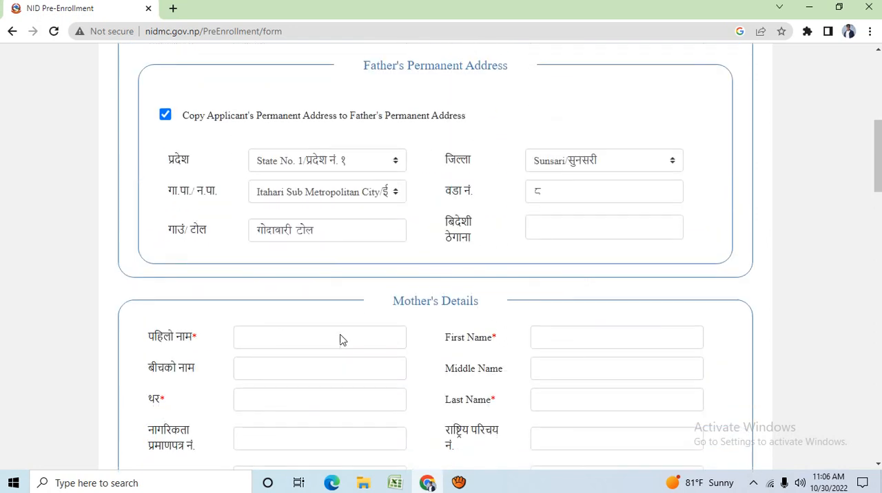
{"action": "left_click", "coordinate": [339, 342]}
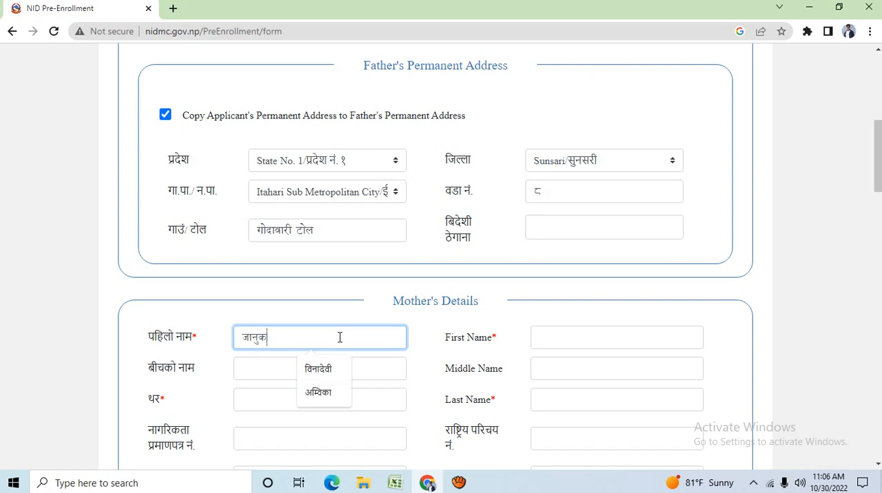
{"action": "key", "text": "Tab"}
{"action": "key", "text": "Tab"}
{"action": "type", "text": "दे"}
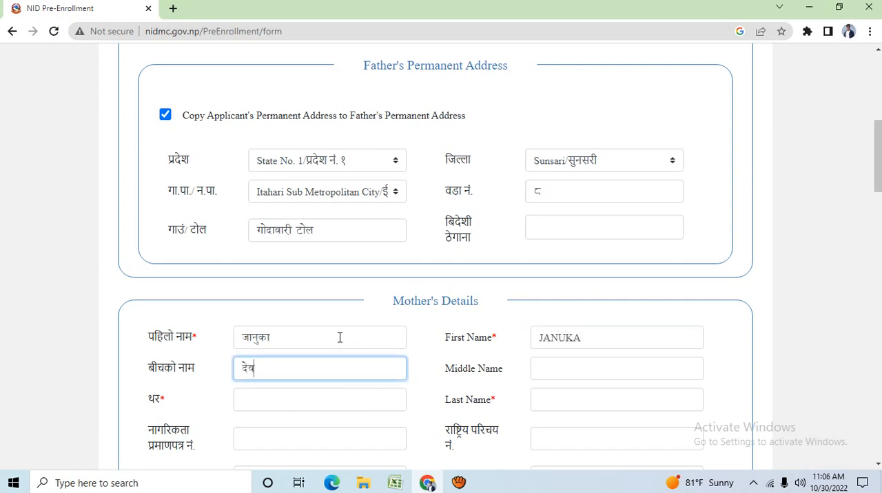
{"action": "key", "text": "Tab"}
{"action": "type", "text": "DEVI"}
Enter the mother's last name in Nepali and English, leaving her citizenship and national ID numbers blank
{"action": "key", "text": "Tab"}
{"action": "key", "text": "Tab"}
{"action": "key", "text": "Tab"}
{"action": "key", "text": "Tab"}
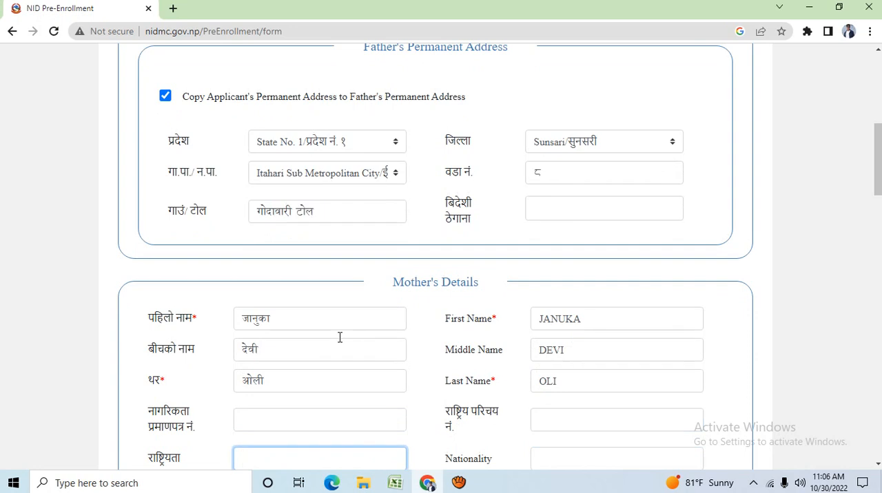
Set the mother's nationality to नेपाली in Nepali and NEPALI in English, and copy the applicant's permanent address to the mother's permanent address
{"action": "type", "text": "नेपाली"}
{"action": "left_click", "coordinate": [333, 424]}
{"action": "scroll", "coordinate": [562, 365], "scroll_direction": "down", "scroll_amount": 3}
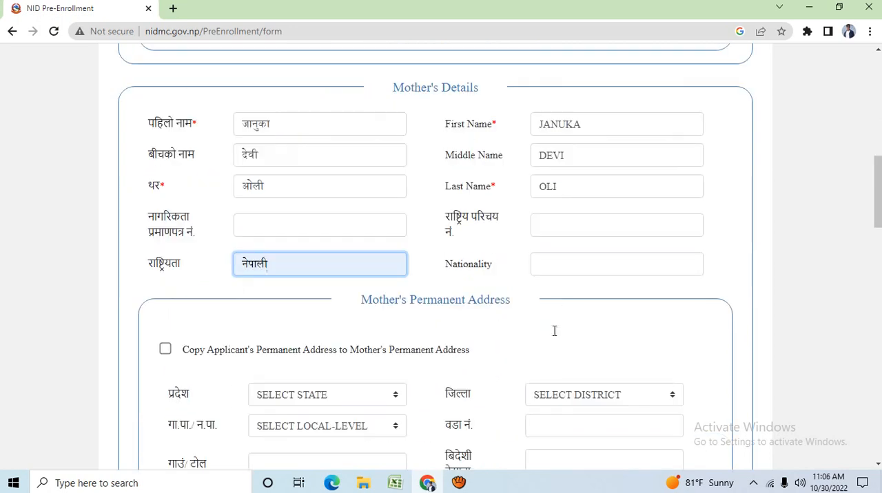
{"action": "left_click", "coordinate": [564, 258]}
{"action": "type", "text": "NEPALI"}
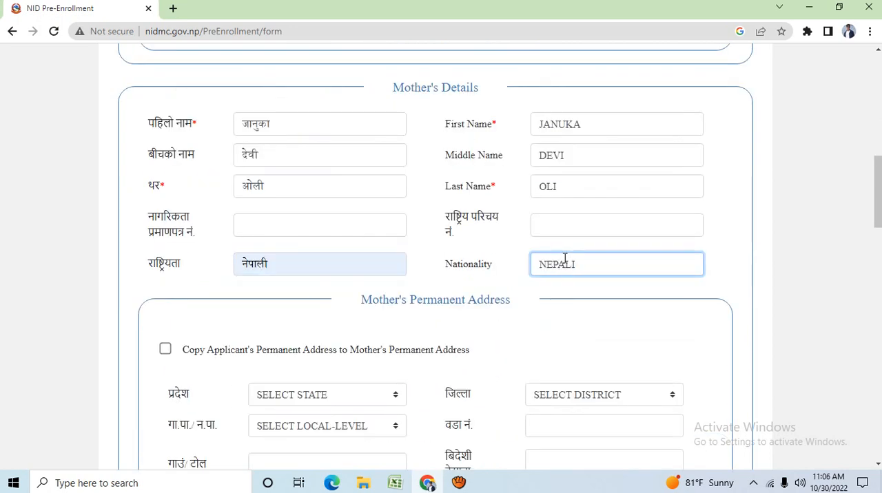
{"action": "key", "text": "Tab"}
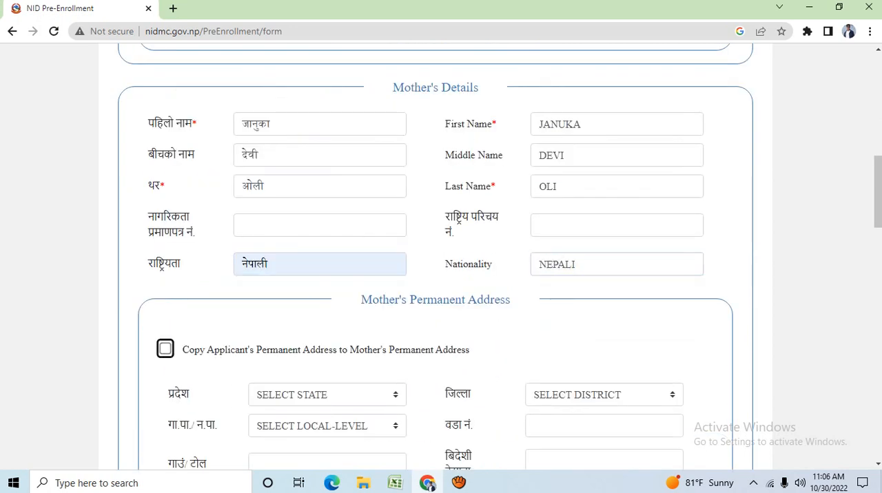
{"action": "scroll", "coordinate": [376, 376], "scroll_direction": "down", "scroll_amount": 3}
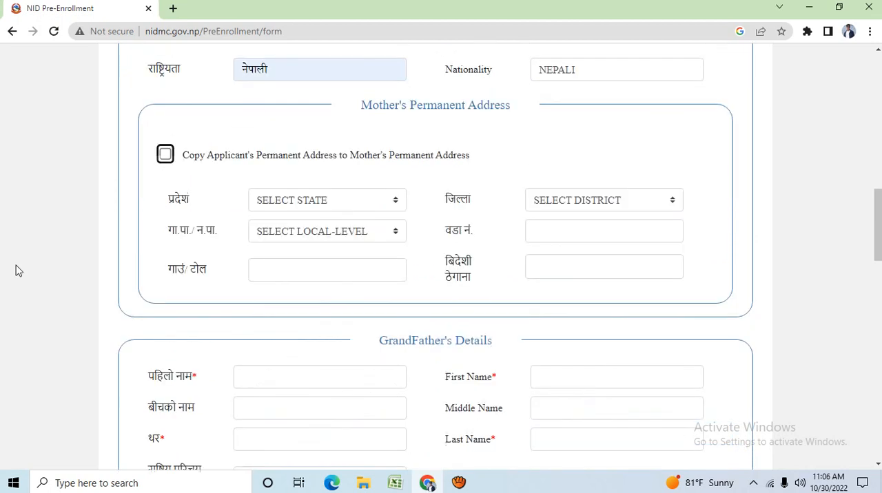
{"action": "left_click", "coordinate": [165, 155]}
Enter the grandfather's first and middle names in Nepali and English
{"action": "left_click", "coordinate": [301, 381]}
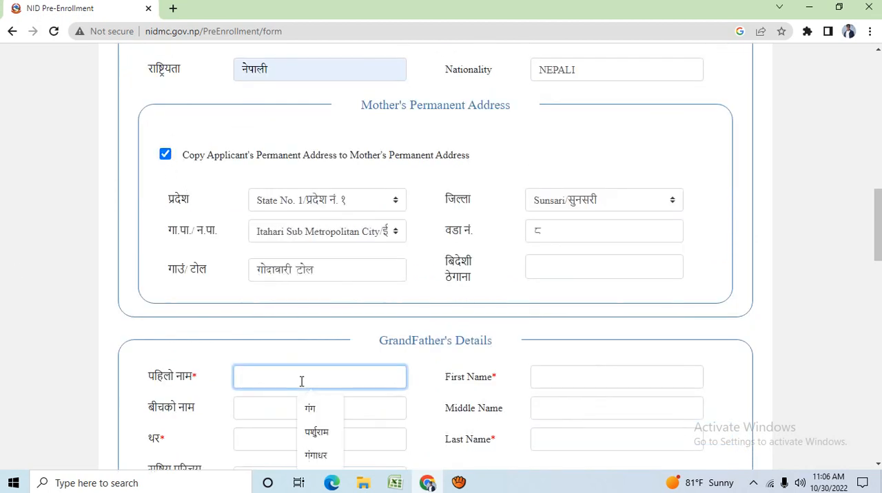
{"action": "type", "text": "गंग"}
{"action": "key", "text": "Tab"}
{"action": "key", "text": "Tab"}
{"action": "type", "text": "प"}
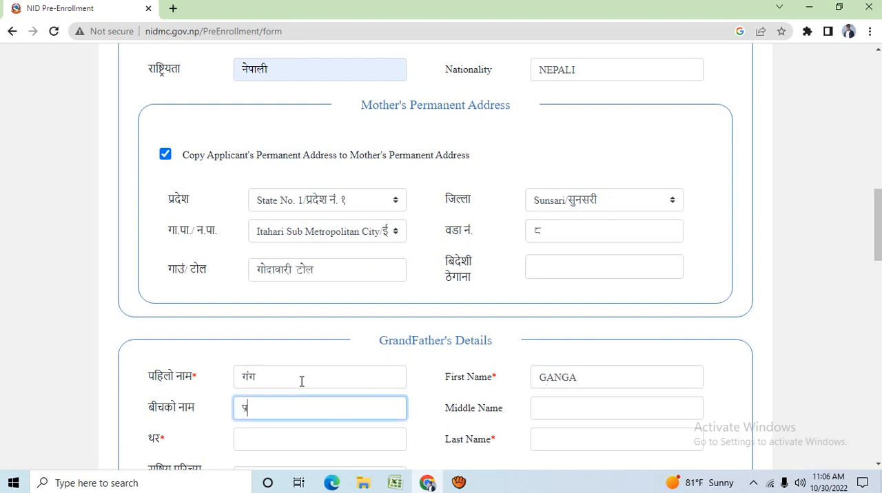
{"action": "key", "text": "Tab"}
{"action": "key", "text": "Tab"}
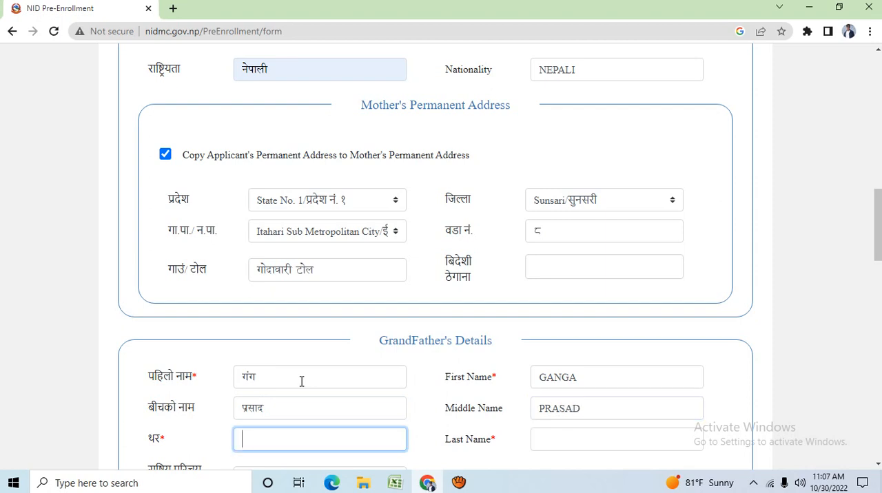
Enter the grandfather's last name in Nepali and English
{"action": "key", "text": "Tab"}
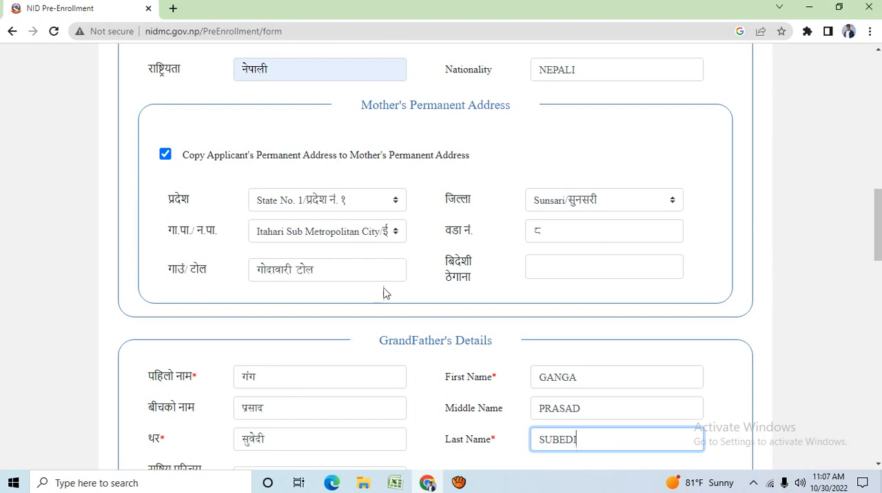
Enter the grandmother's first and middle names in Nepali and English, leaving the grandfather's national ID number blank
{"action": "scroll", "coordinate": [410, 322], "scroll_direction": "down", "scroll_amount": 1}
{"action": "scroll", "coordinate": [410, 323], "scroll_direction": "down", "scroll_amount": 3}
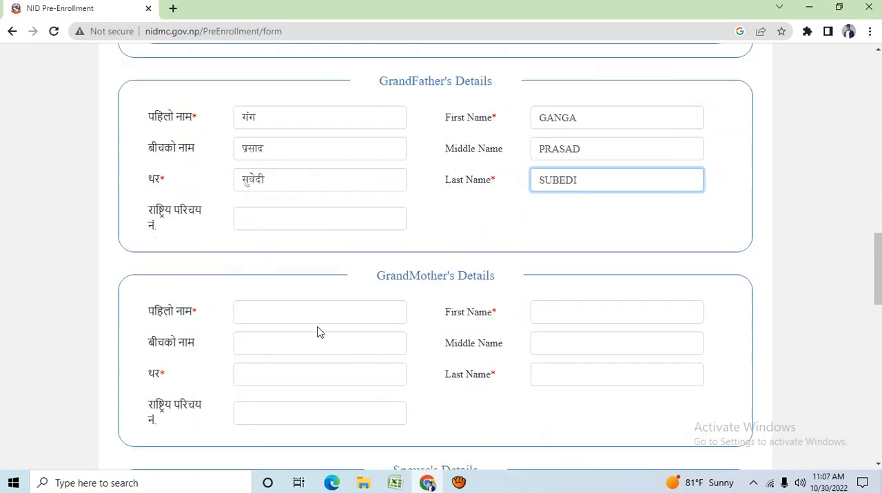
{"action": "left_click", "coordinate": [320, 311]}
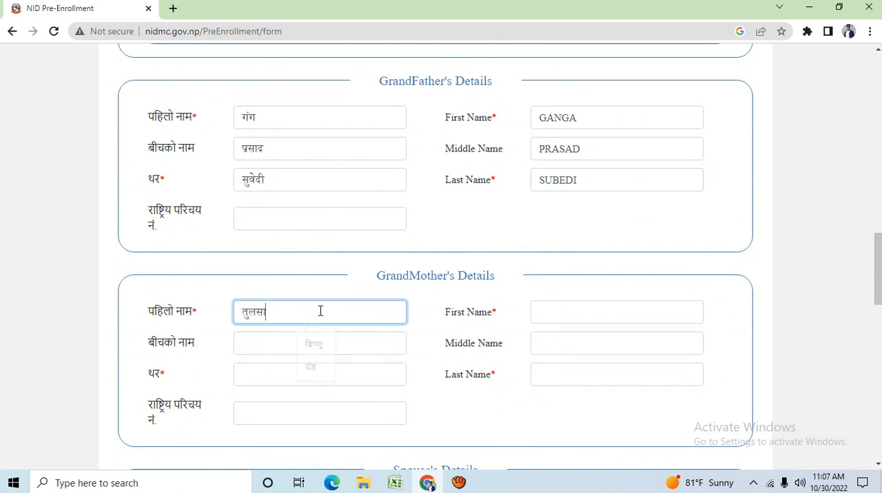
{"action": "key", "text": "Tab"}
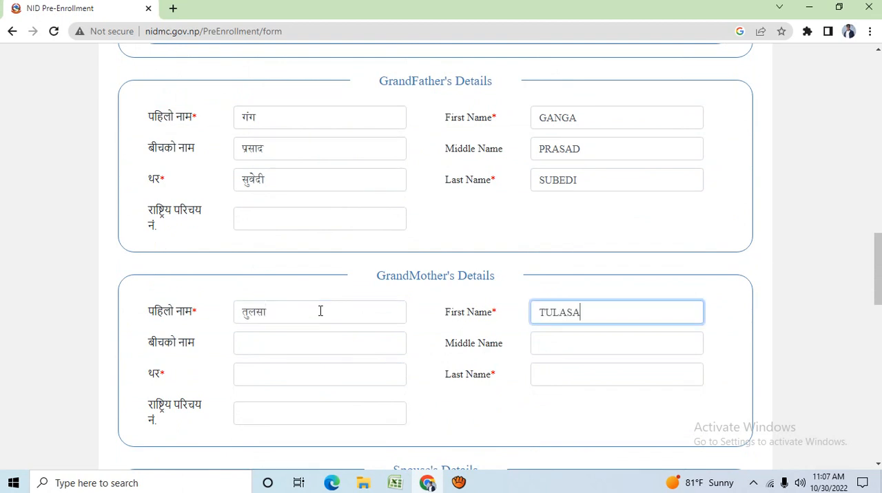
{"action": "key", "text": "Tab"}
{"action": "type", "text": "बवी"}
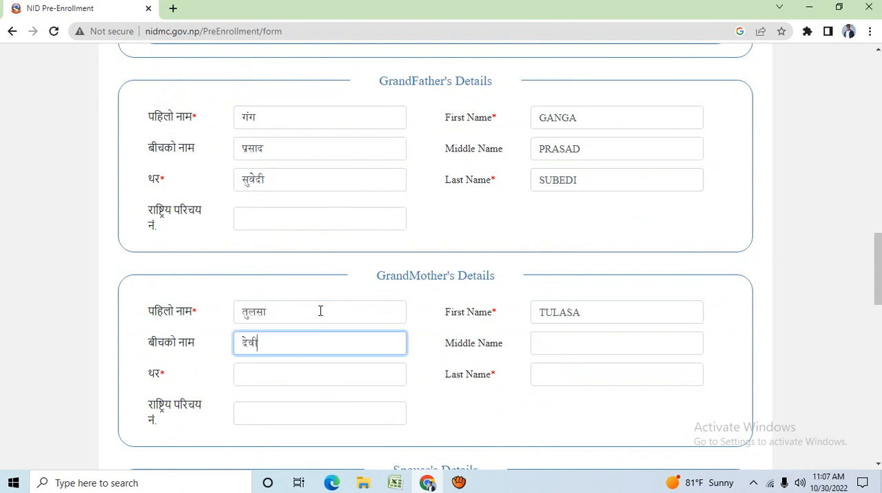
{"action": "key", "text": "Tab"}
{"action": "type", "text": "DEVI"}
Enter the grandmother's last name in Nepali and English
{"action": "key", "text": "Tab"}
{"action": "type", "text": "सद"}
{"action": "key", "text": "BackSpace"}
{"action": "key", "text": "BackSpace"}
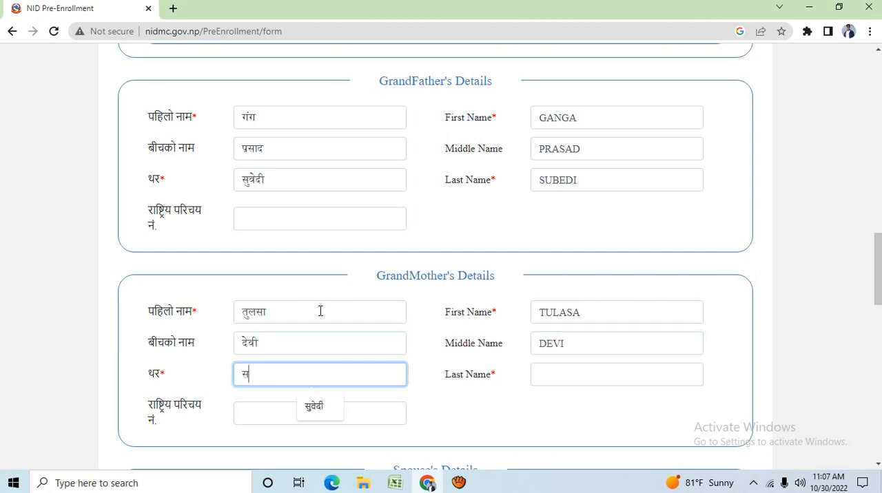
{"action": "type", "text": "ुवेदि"}
{"action": "key", "text": "Tab"}
{"action": "key", "text": "shift+Tab"}
{"action": "type", "text": "स"}
{"action": "key", "text": "Tab"}
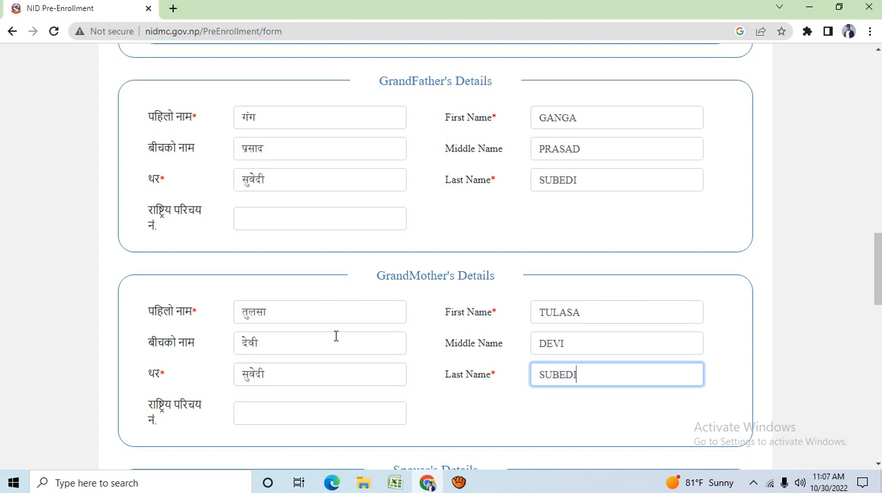
Leave the spouse's and guardian's sections empty and continue to the Appointment stage of the application
{"action": "scroll", "coordinate": [329, 314], "scroll_direction": "down", "scroll_amount": 4}
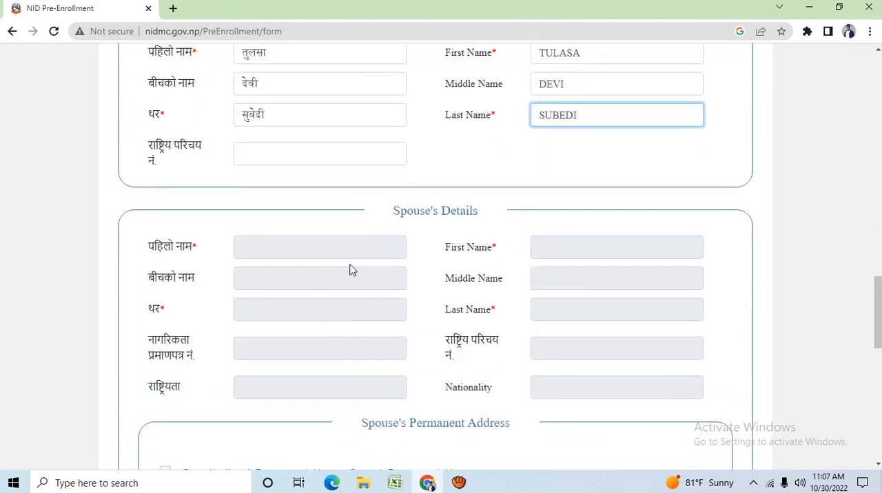
{"action": "scroll", "coordinate": [446, 295], "scroll_direction": "down", "scroll_amount": 2}
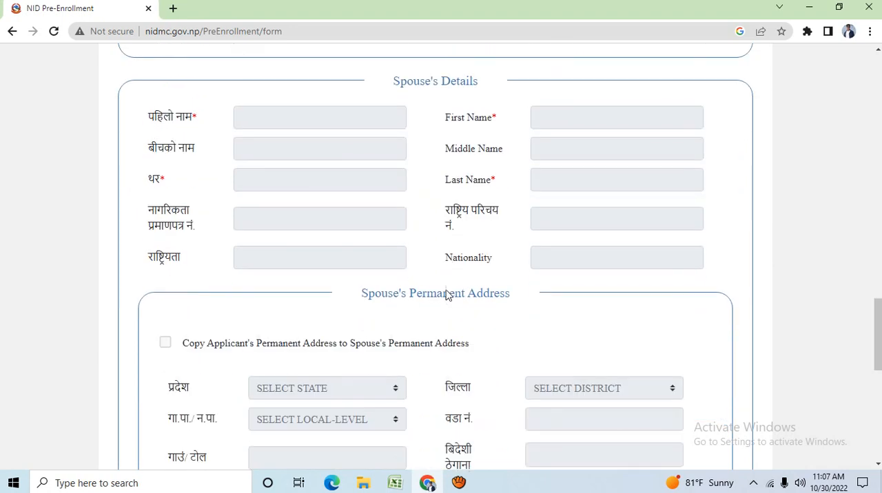
{"action": "scroll", "coordinate": [447, 295], "scroll_direction": "down", "scroll_amount": 8}
{"action": "scroll", "coordinate": [447, 296], "scroll_direction": "up", "scroll_amount": 2}
{"action": "scroll", "coordinate": [443, 296], "scroll_direction": "up", "scroll_amount": 1}
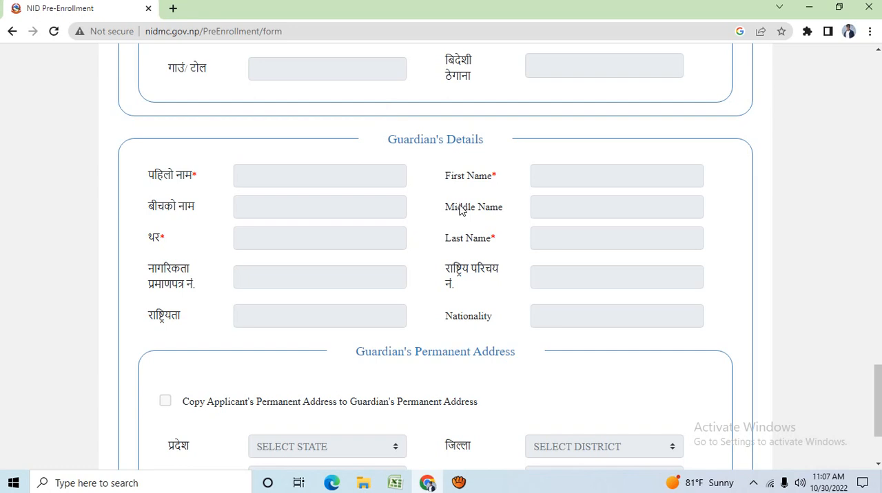
{"action": "scroll", "coordinate": [473, 221], "scroll_direction": "down", "scroll_amount": 2}
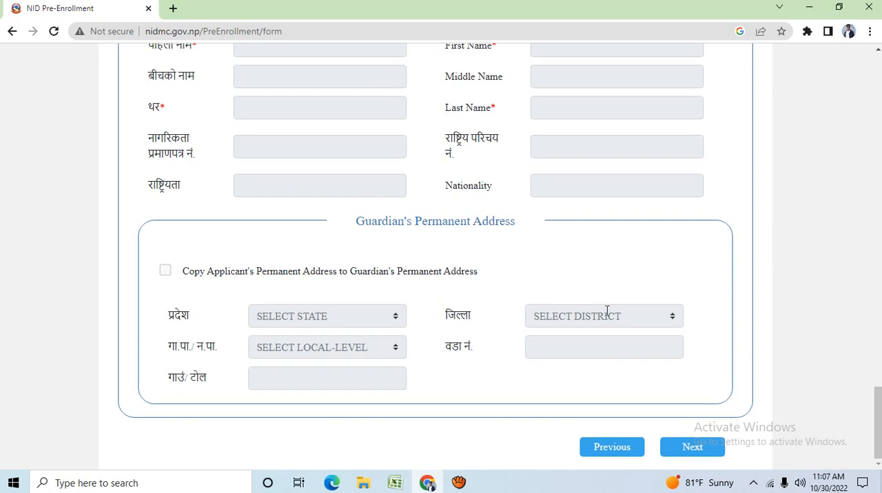
{"action": "left_click", "coordinate": [710, 450]}
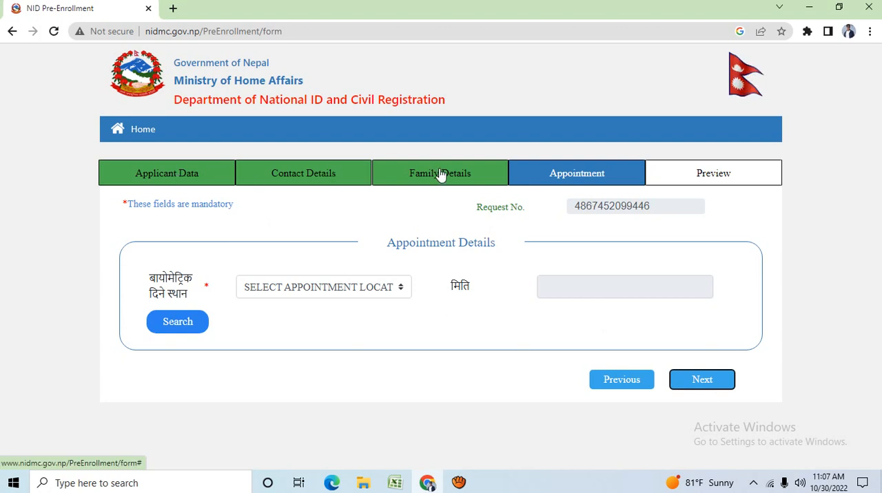
Try Singhadurbar/सिंहदरबार as the biometric appointment location and dismiss the message
{"action": "left_click", "coordinate": [386, 290]}
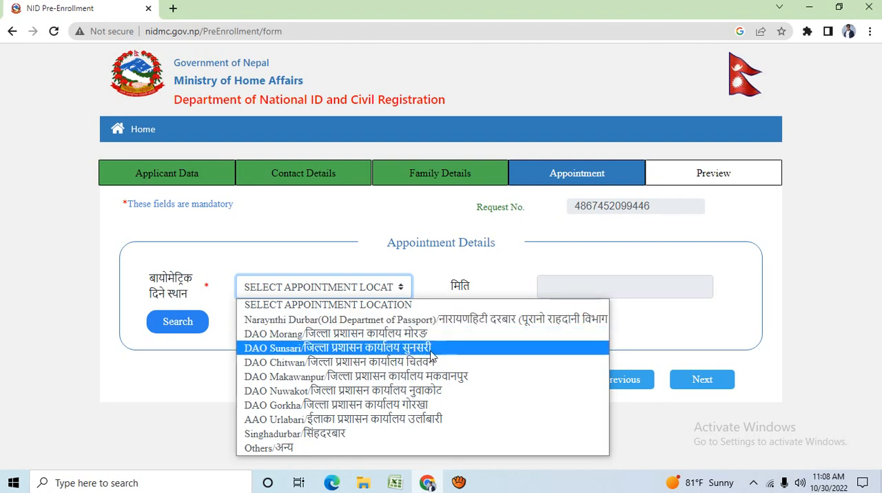
{"action": "left_click", "coordinate": [301, 447]}
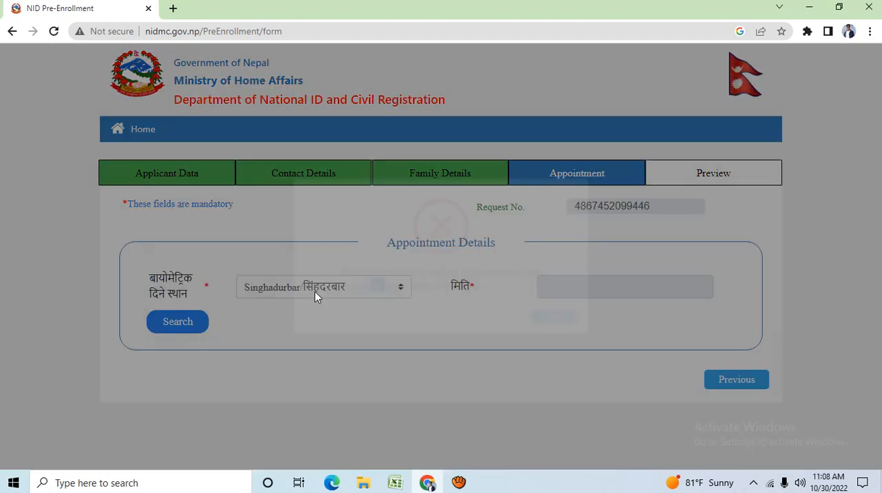
{"action": "left_click", "coordinate": [560, 317]}
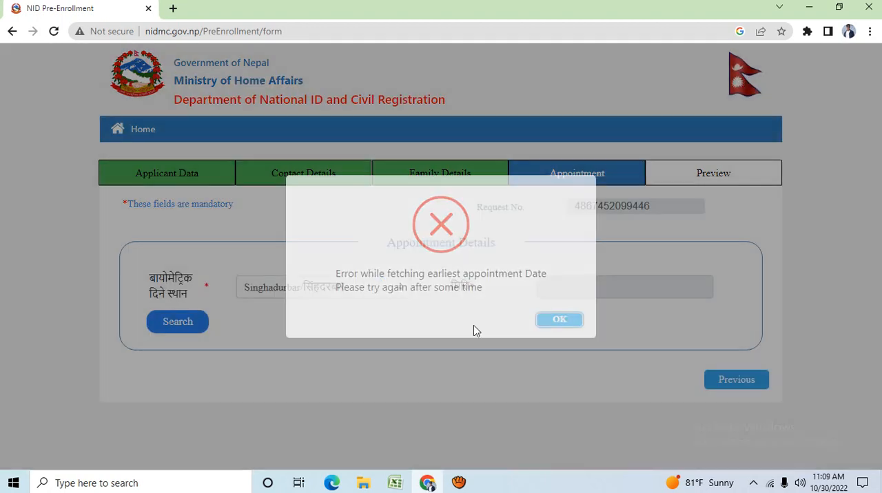
{"action": "left_click", "coordinate": [400, 292]}
{"action": "left_click", "coordinate": [302, 434]}
Set the biometric appointment location to Others/अन्य, acknowledge the notice and continue to the application preview
{"action": "left_click", "coordinate": [397, 292]}
{"action": "left_click", "coordinate": [297, 446]}
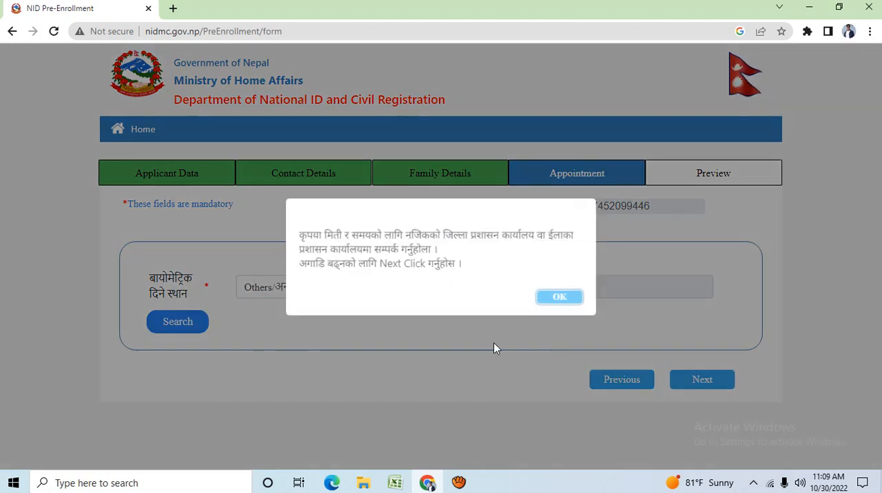
{"action": "left_click", "coordinate": [559, 298]}
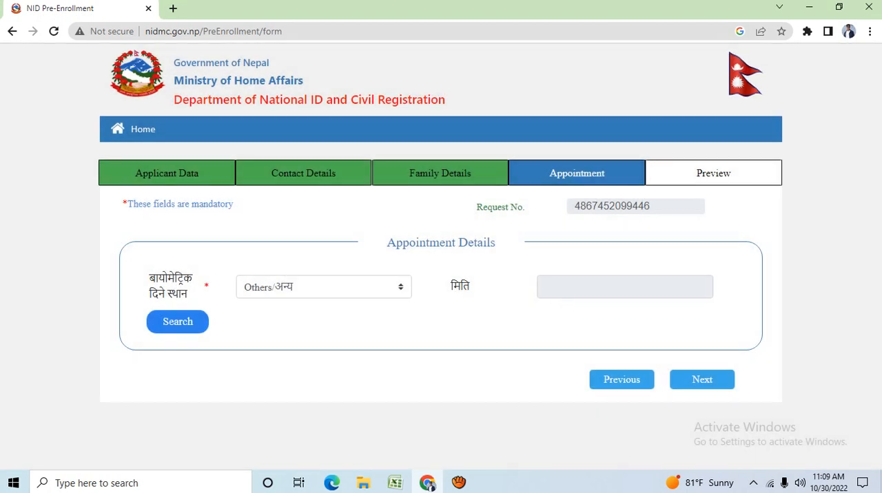
{"action": "left_click", "coordinate": [729, 383]}
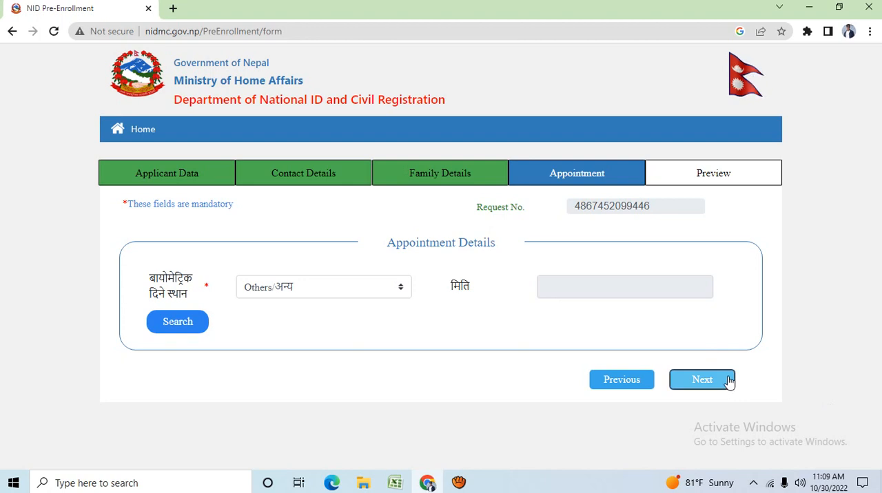
Review the appointment, applicant and family details in the application preview before submission
{"action": "scroll", "coordinate": [399, 322], "scroll_direction": "down", "scroll_amount": 12}
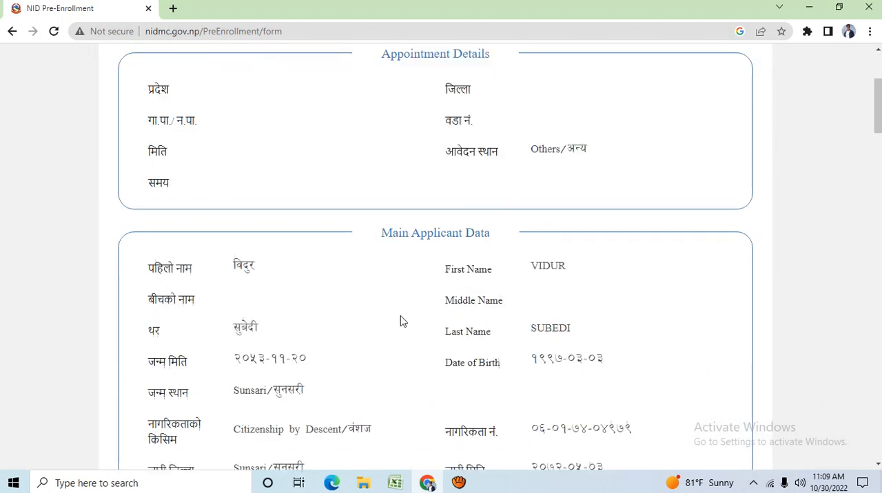
{"action": "scroll", "coordinate": [455, 275], "scroll_direction": "down", "scroll_amount": 3}
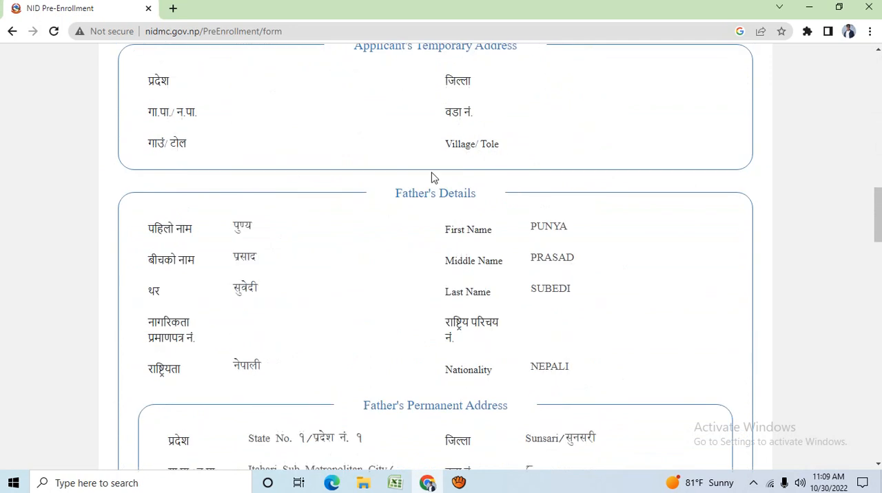
{"action": "scroll", "coordinate": [448, 220], "scroll_direction": "down", "scroll_amount": 12}
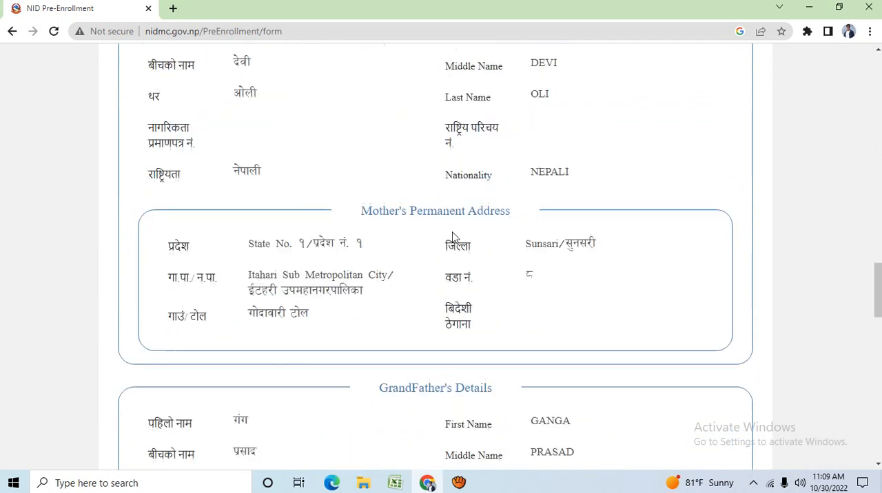
{"action": "scroll", "coordinate": [451, 239], "scroll_direction": "down", "scroll_amount": 15}
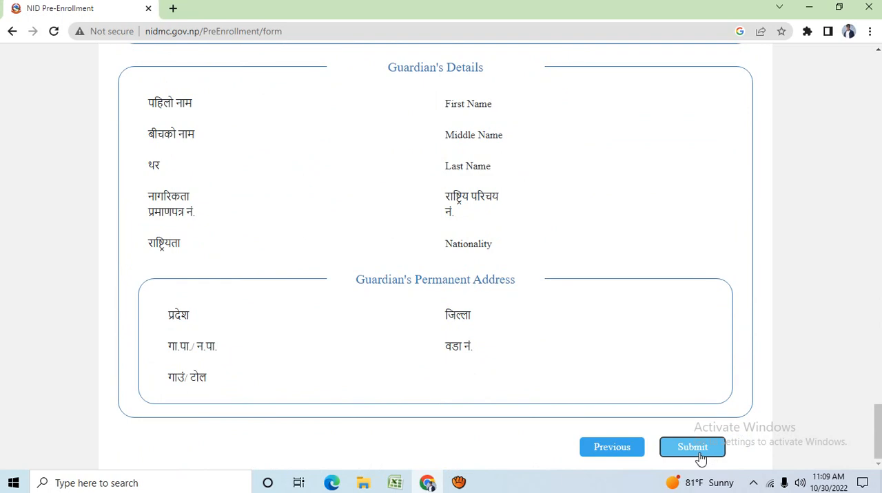
{"action": "scroll", "coordinate": [510, 352], "scroll_direction": "up", "scroll_amount": 20}
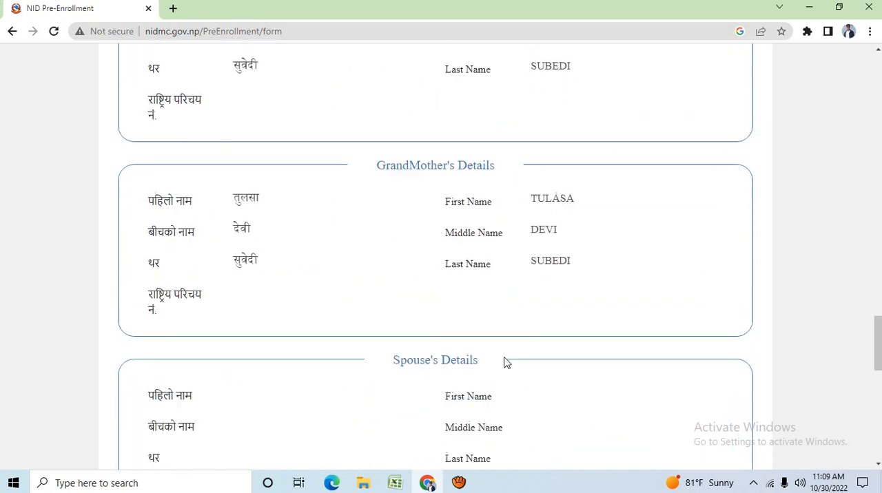
{"action": "scroll", "coordinate": [510, 353], "scroll_direction": "down", "scroll_amount": 20}
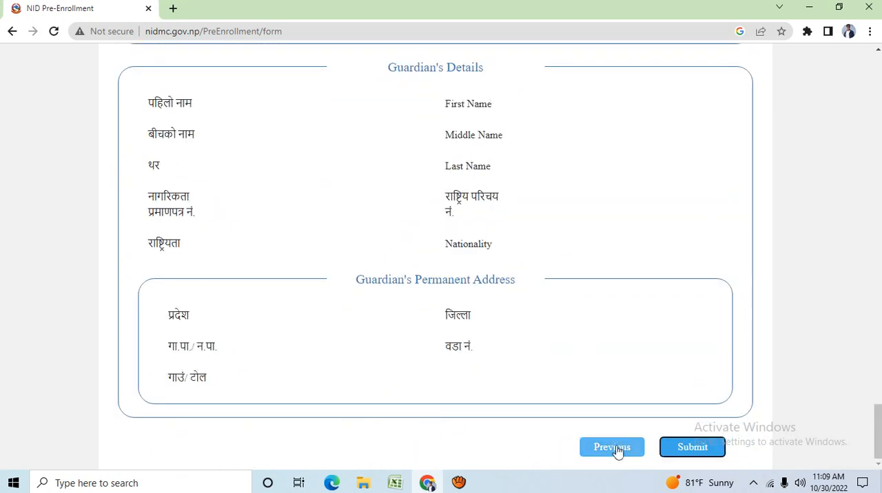
Submit the completed national ID application from the preview and confirm the submission
{"action": "scroll", "coordinate": [678, 387], "scroll_direction": "up", "scroll_amount": 20}
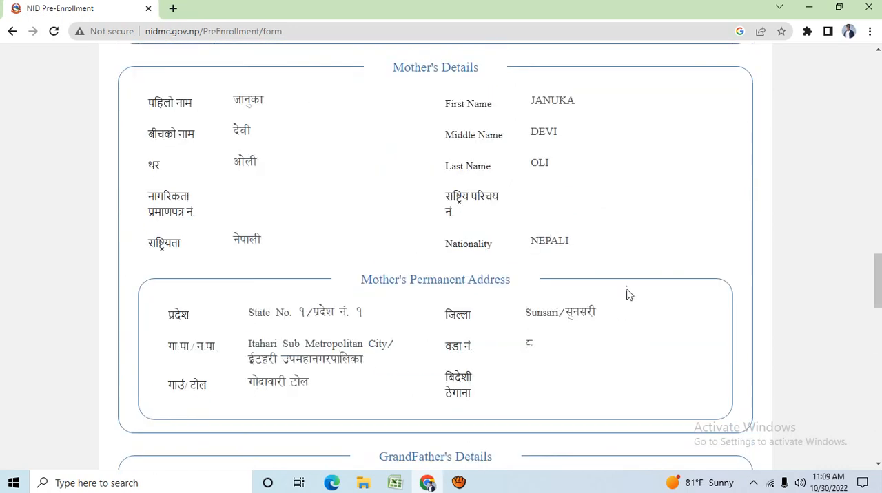
{"action": "scroll", "coordinate": [620, 291], "scroll_direction": "up", "scroll_amount": 15}
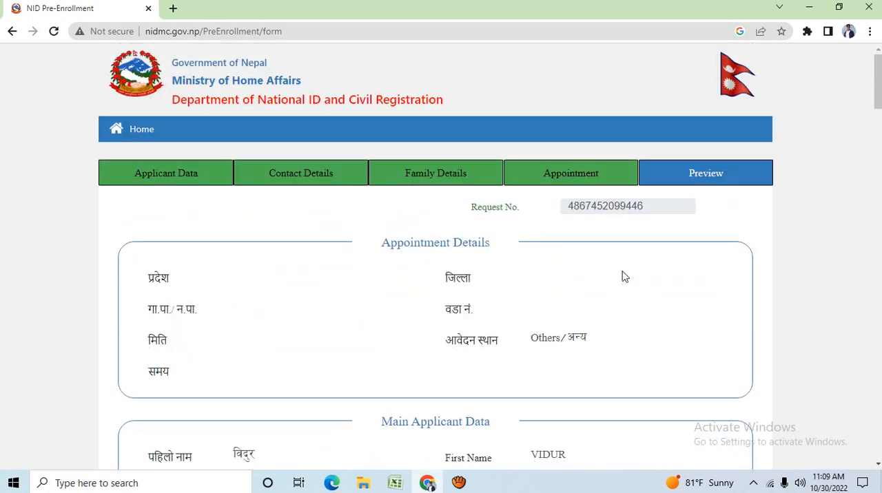
{"action": "scroll", "coordinate": [613, 284], "scroll_direction": "down", "scroll_amount": 8}
{"action": "scroll", "coordinate": [653, 315], "scroll_direction": "down", "scroll_amount": 20}
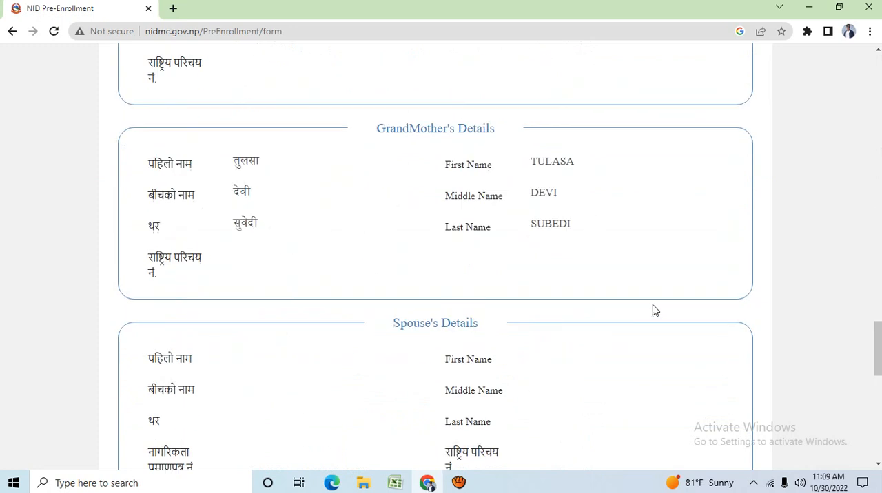
{"action": "scroll", "coordinate": [655, 315], "scroll_direction": "down", "scroll_amount": 3}
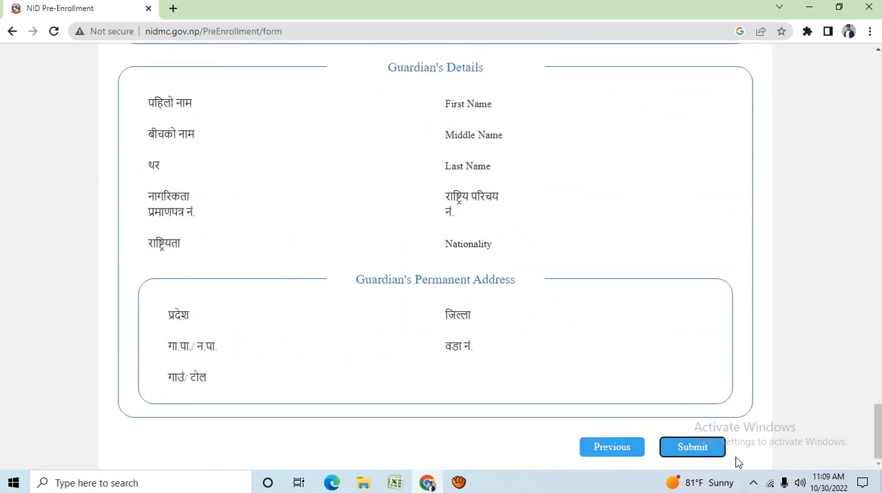
{"action": "left_click", "coordinate": [682, 448]}
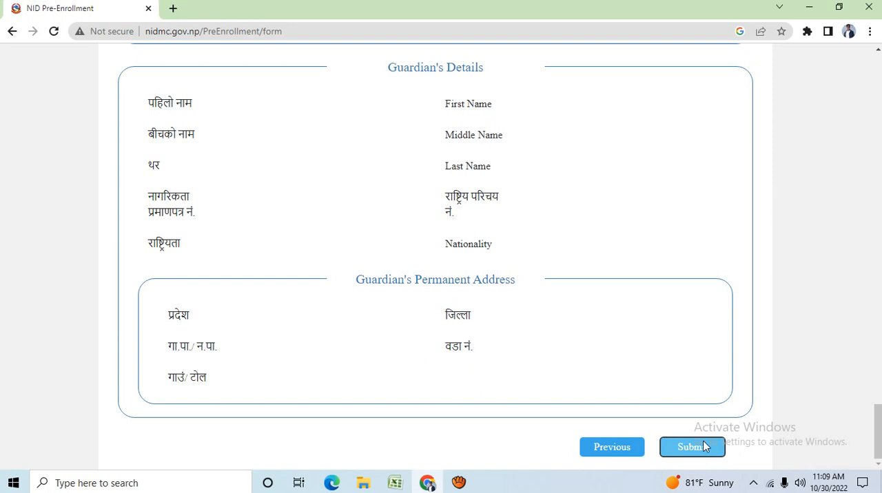
{"action": "left_click", "coordinate": [704, 448]}
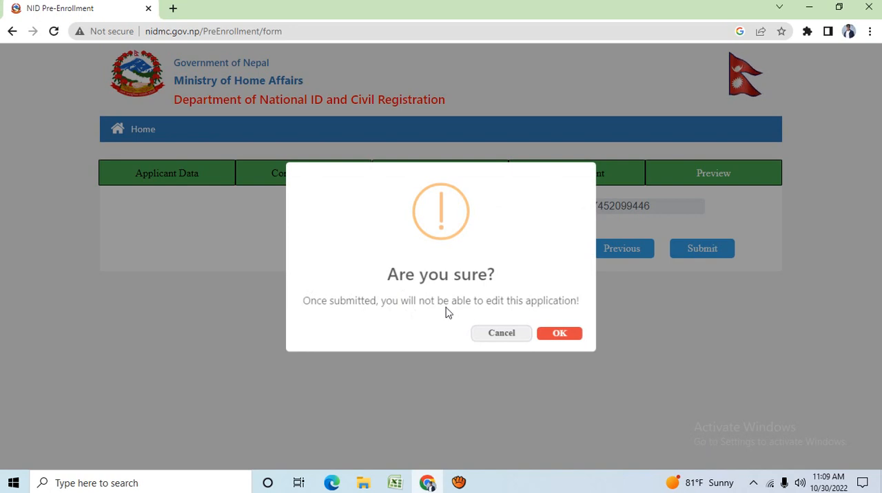
{"action": "left_click", "coordinate": [559, 334]}
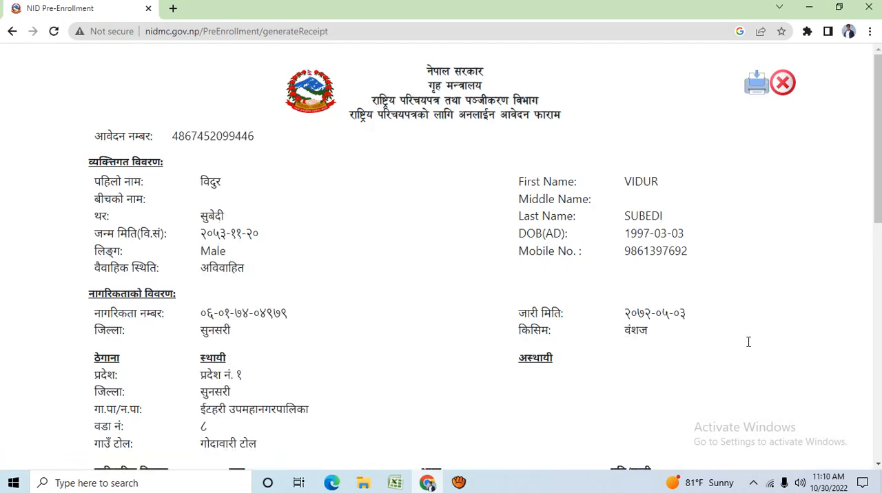
Review the generated application receipt, including personal and family details, appointment information, QR code, required documents and signature lines
{"action": "scroll", "coordinate": [749, 335], "scroll_direction": "down", "scroll_amount": 10}
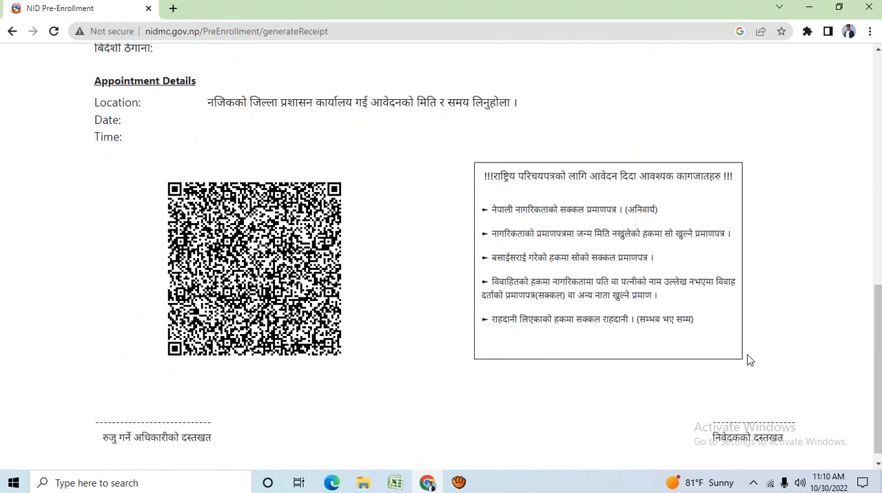
{"action": "scroll", "coordinate": [749, 361], "scroll_direction": "up", "scroll_amount": 5}
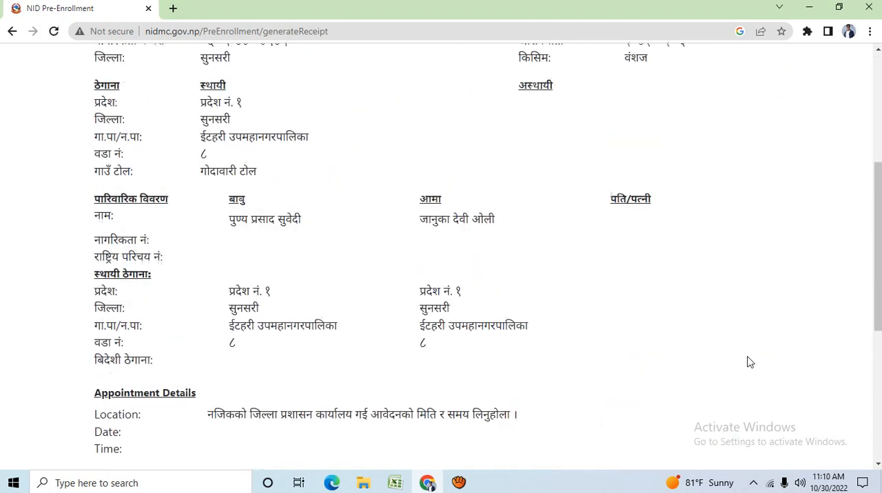
{"action": "scroll", "coordinate": [747, 359], "scroll_direction": "up", "scroll_amount": 4}
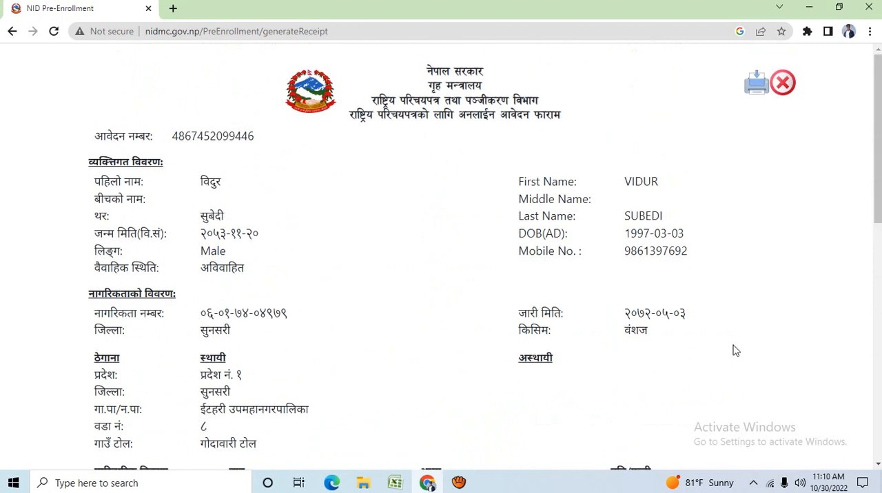
{"action": "scroll", "coordinate": [736, 346], "scroll_direction": "down", "scroll_amount": 10}
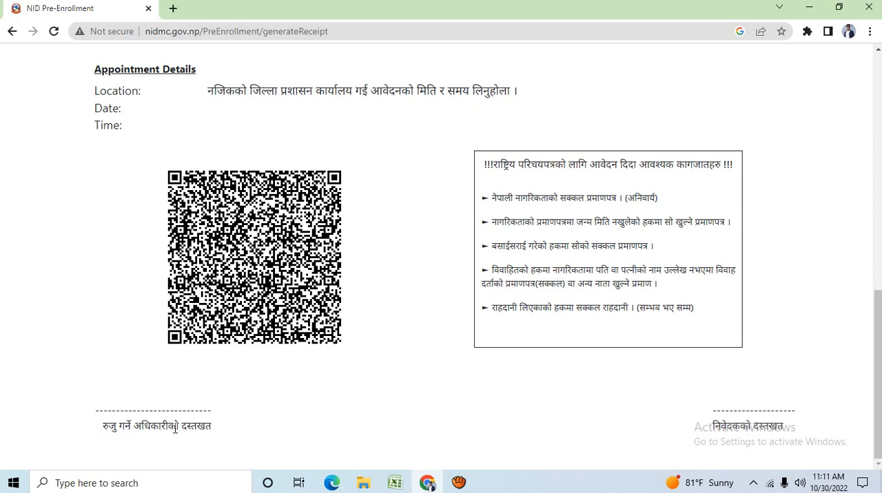
{"action": "scroll", "coordinate": [223, 423], "scroll_direction": "up", "scroll_amount": 1}
{"action": "scroll", "coordinate": [224, 422], "scroll_direction": "down", "scroll_amount": 1}
{"action": "scroll", "coordinate": [474, 343], "scroll_direction": "up", "scroll_amount": 10}
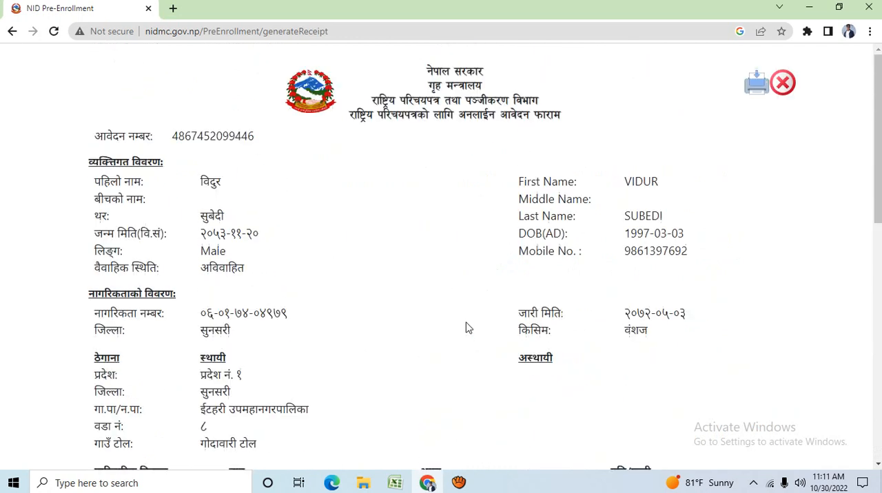
Open the print preview of the application receipt and cancel it without saving
{"action": "left_click", "coordinate": [757, 99]}
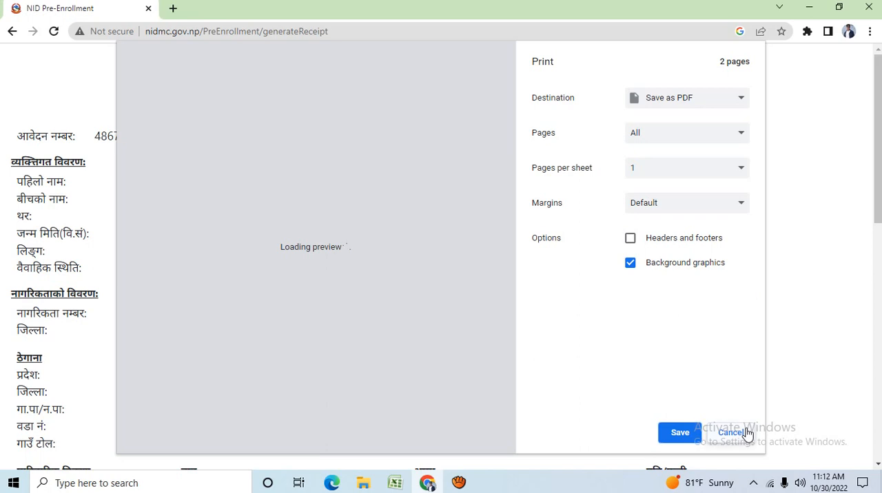
{"action": "left_click", "coordinate": [723, 434]}
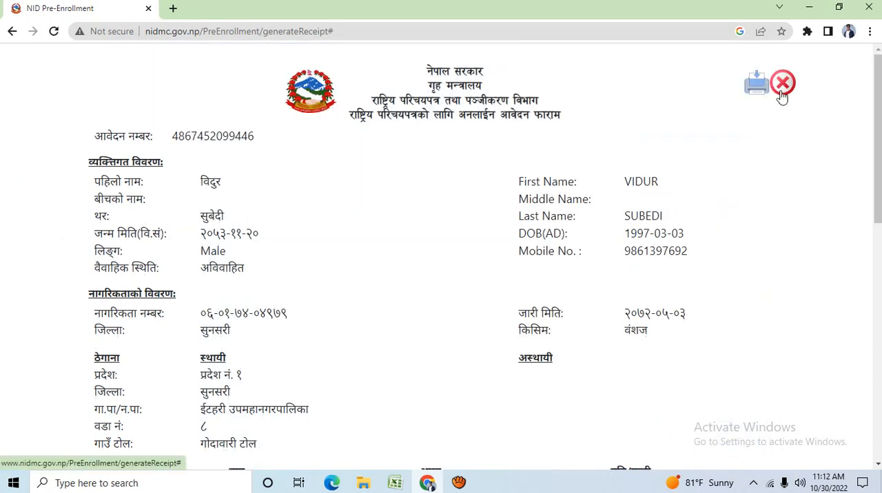
Close the receipt to return to the enrollment dashboard and close the NID Pre-Enrollment page
{"action": "left_click", "coordinate": [783, 93]}
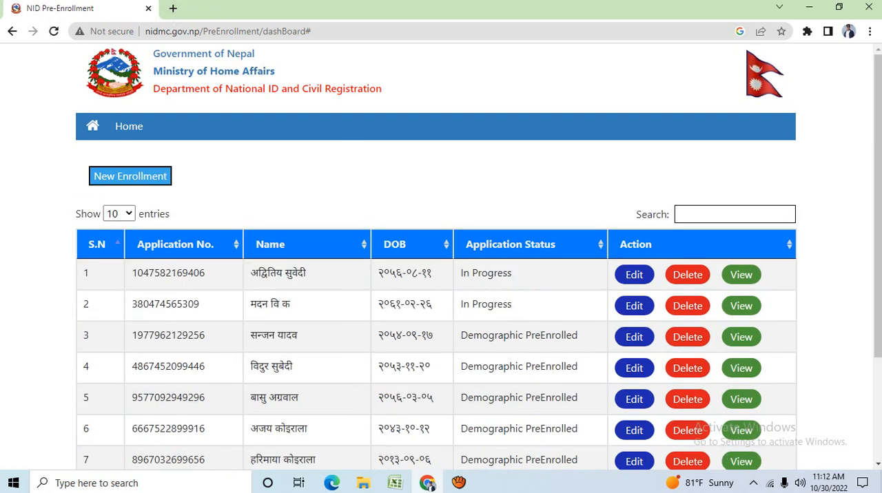
{"action": "left_click", "coordinate": [148, 9]}
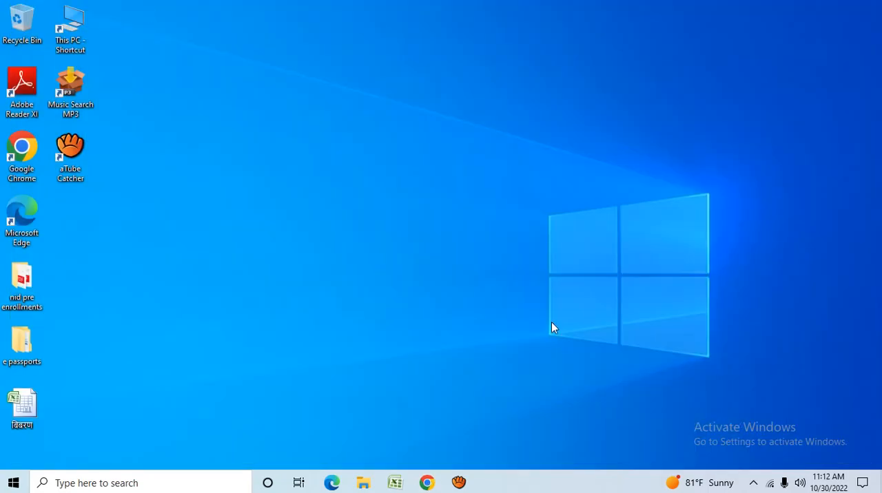
{"action": "left_click", "coordinate": [459, 483]}
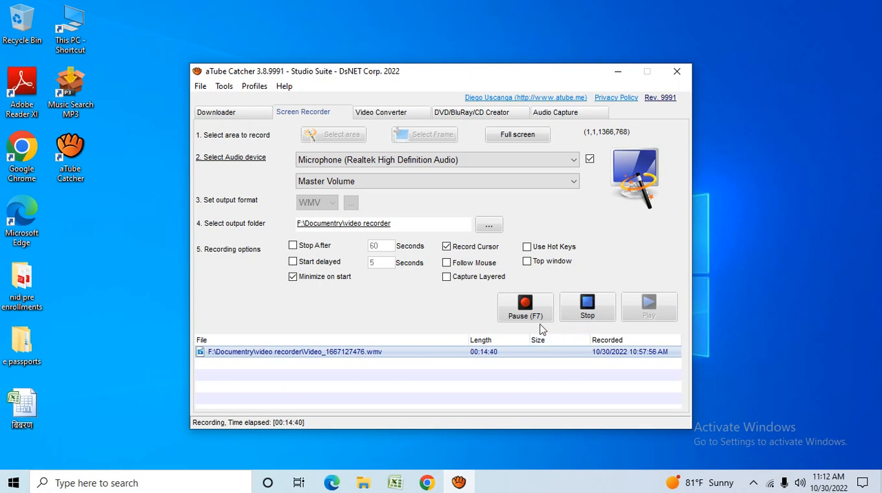